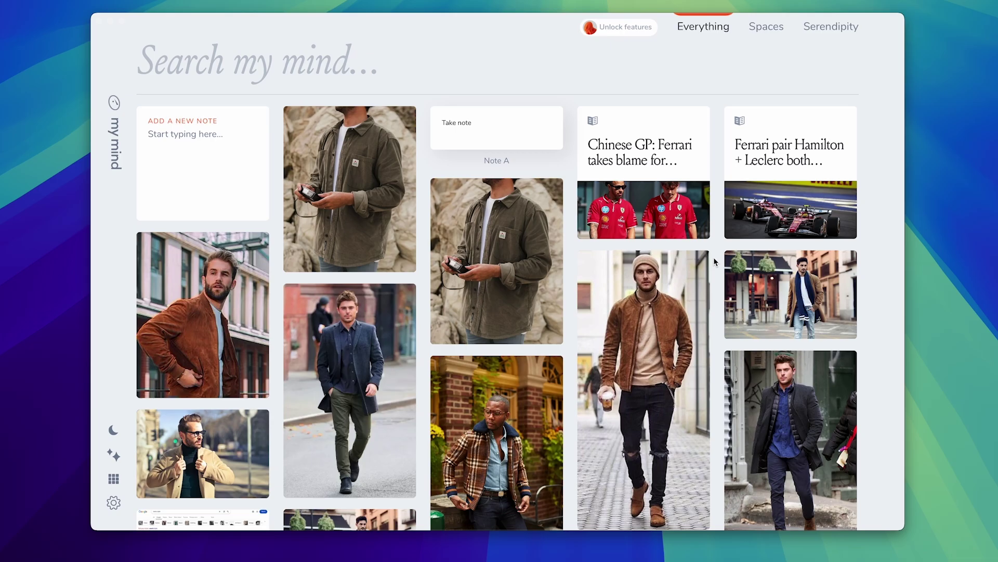
# Save the olive Backcountry Cord Light Shirt product photo to mymind with Add to mymind.
pyautogui.scroll(-10, 714, 257)
pyautogui.scroll(10, 713, 257)
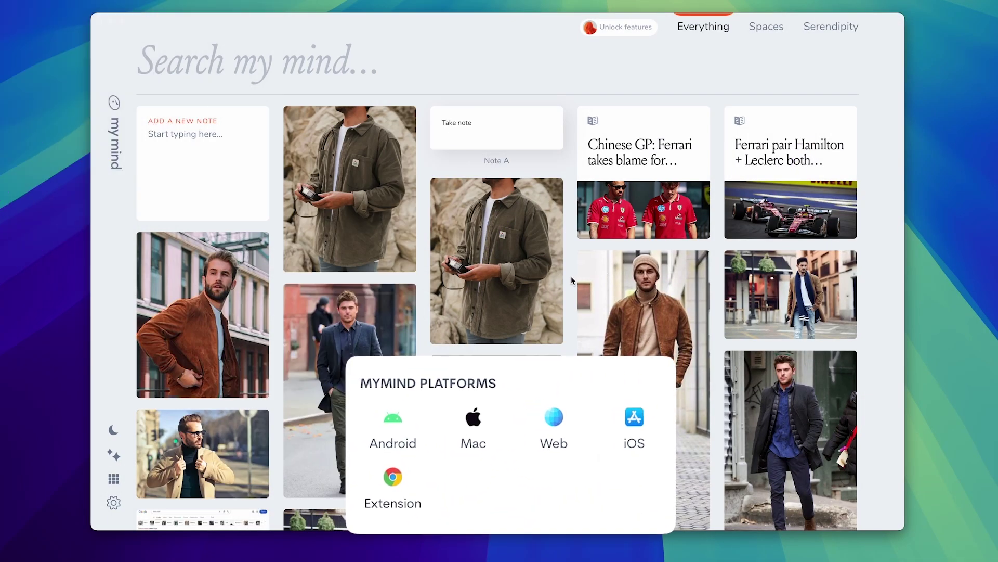
pyautogui.scroll(-5, 571, 276)
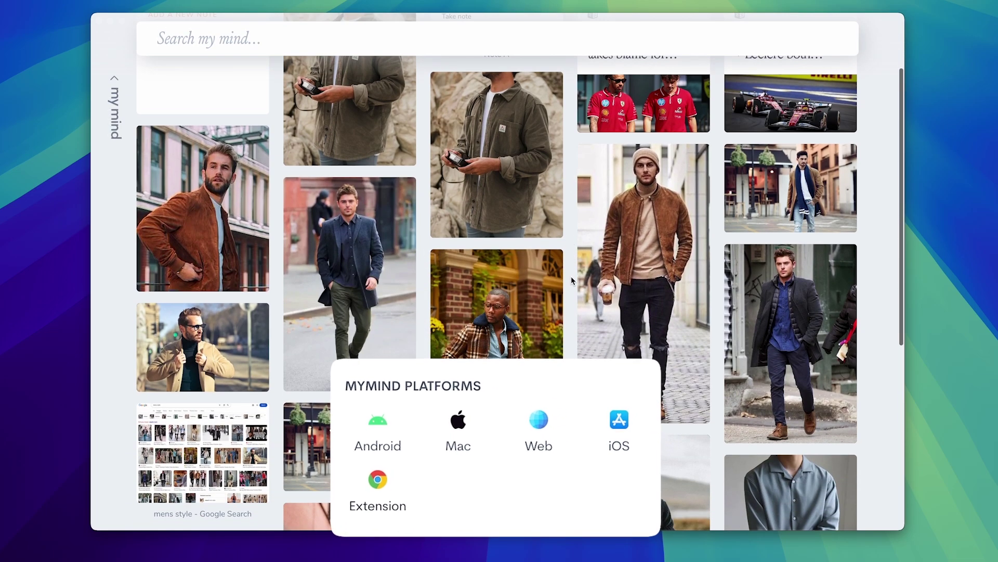
pyautogui.scroll(-2, 571, 276)
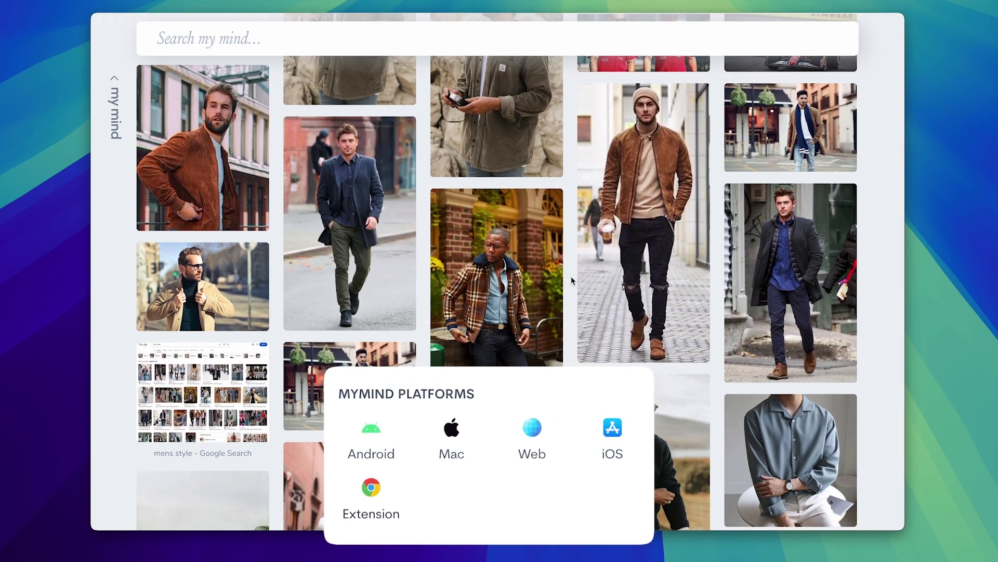
pyautogui.scroll(7, 571, 276)
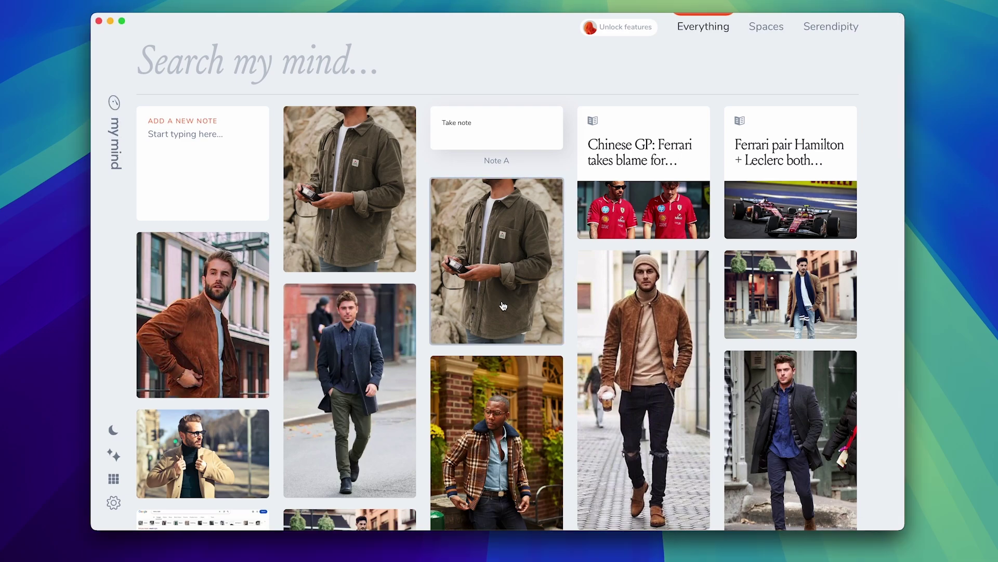
pyautogui.moveTo(646, 130)
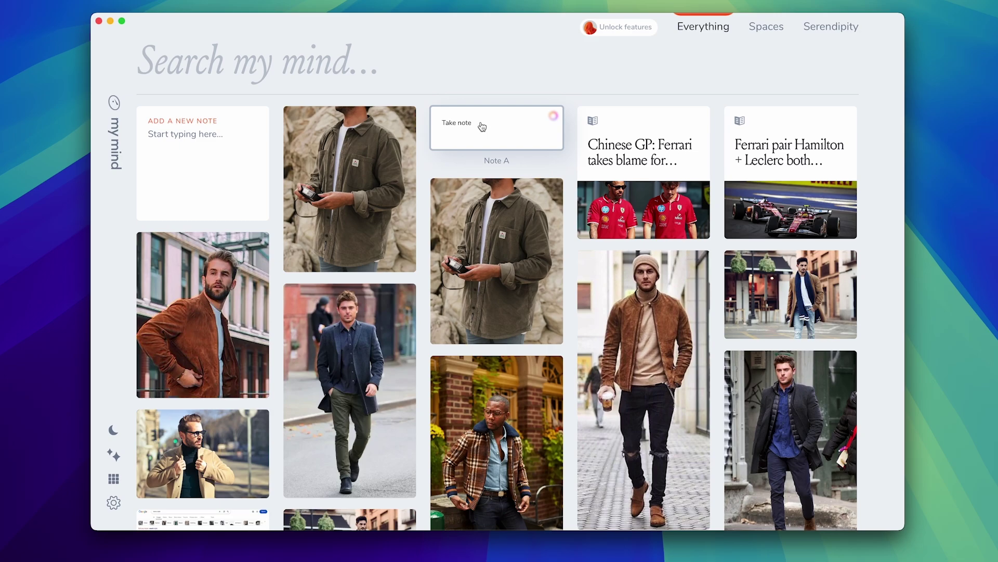
pyautogui.click(110, 22)
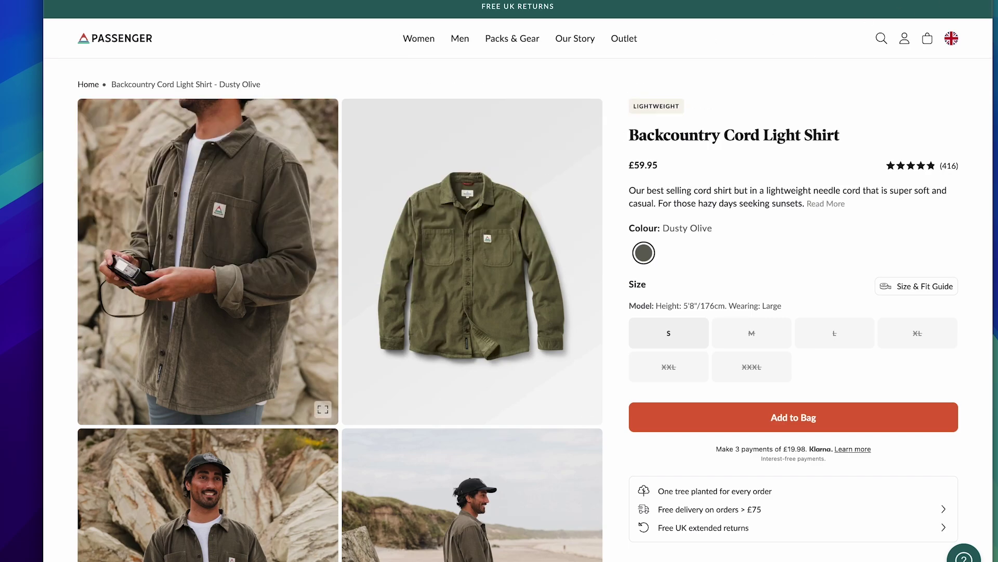
pyautogui.click(208, 260)
pyautogui.rightClick(504, 261)
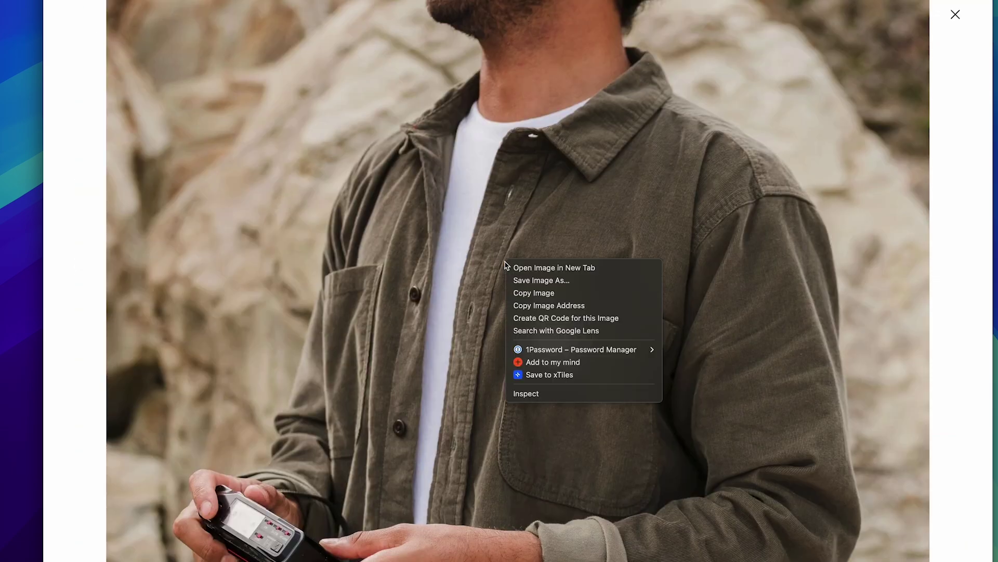
pyautogui.click(560, 362)
pyautogui.press('Escape')
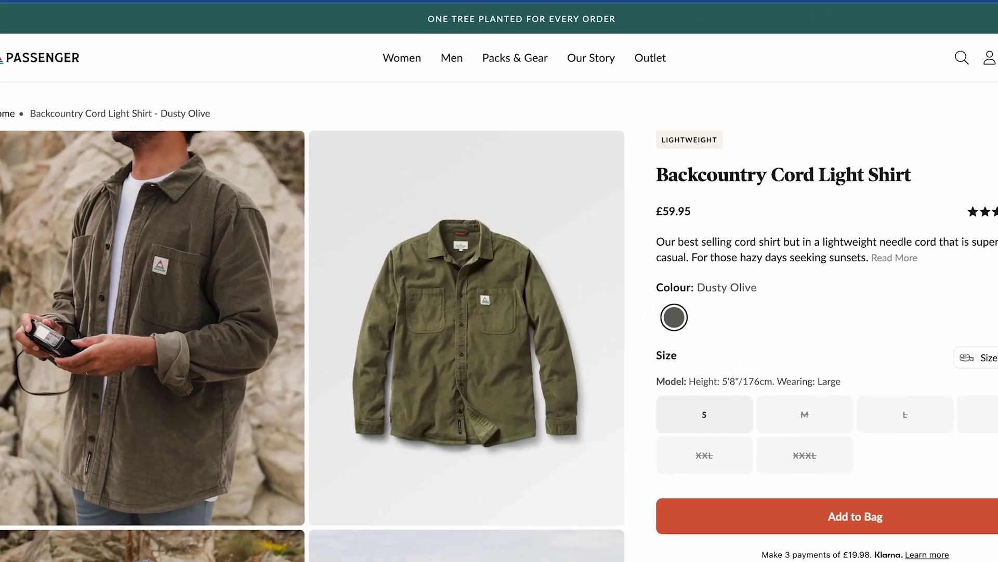
# Open and then close Chrome's Extensions list.
pyautogui.click(890, 1)
pyautogui.scroll(-3, 816, 244)
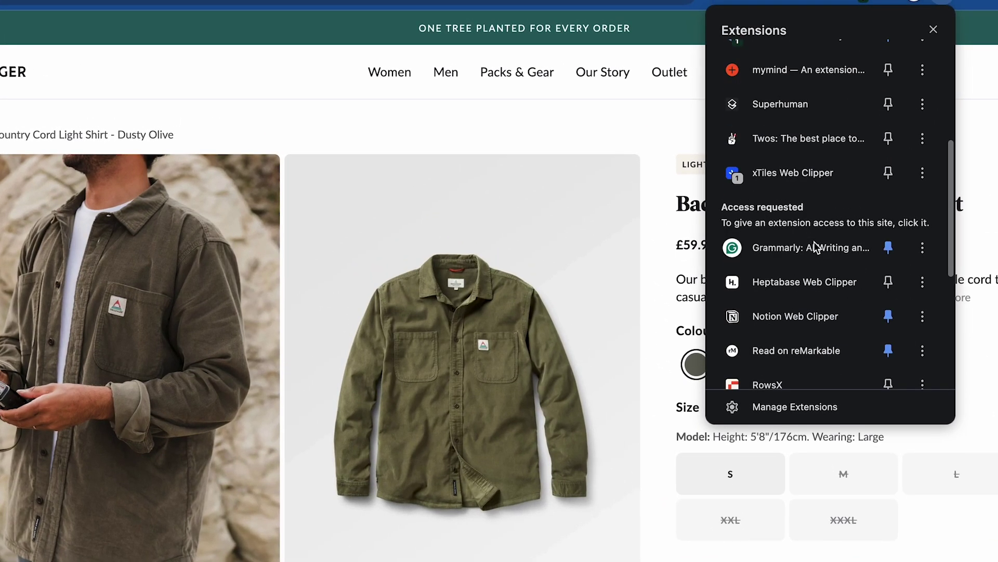
pyautogui.scroll(2, 816, 244)
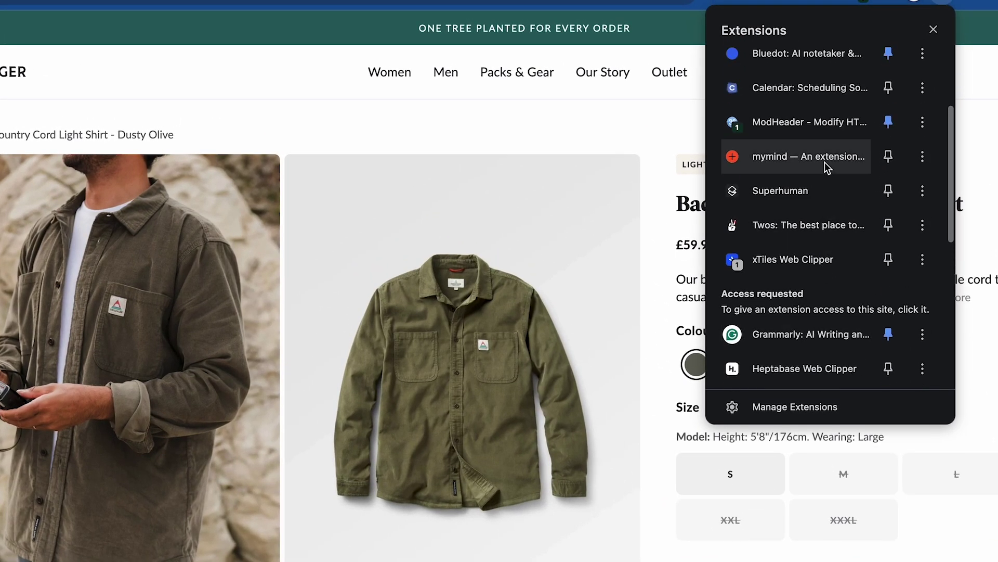
pyautogui.click(828, 167)
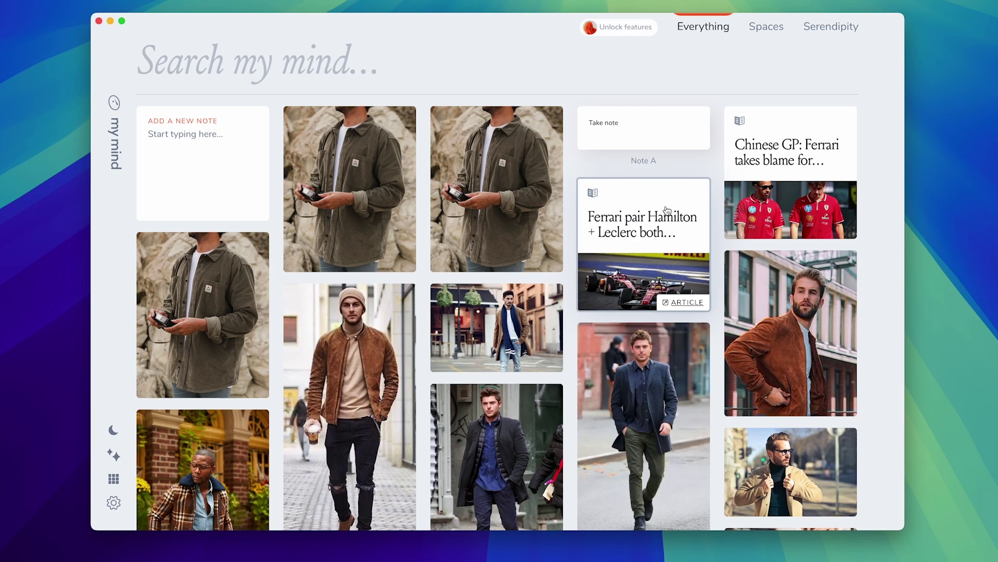
# Open the olive overshirt card to review its TLDR and workwear/camera tags, then close it.
pyautogui.click(518, 155)
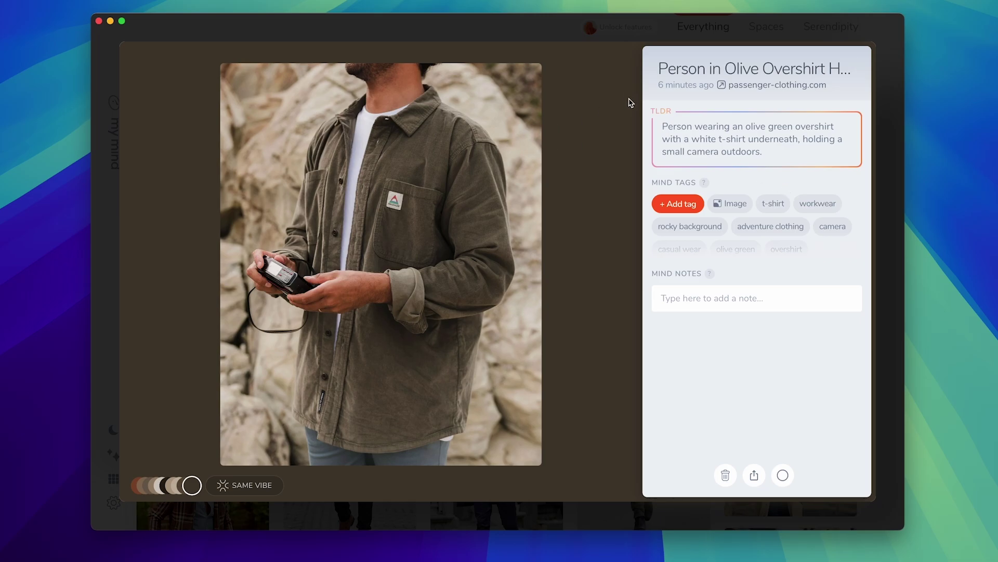
pyautogui.moveTo(640, 38)
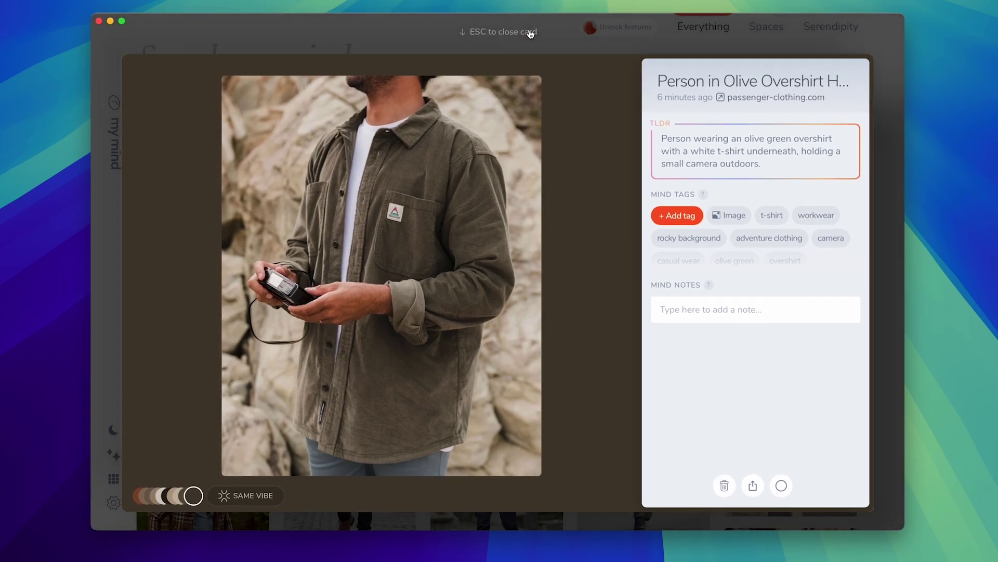
pyautogui.click(529, 33)
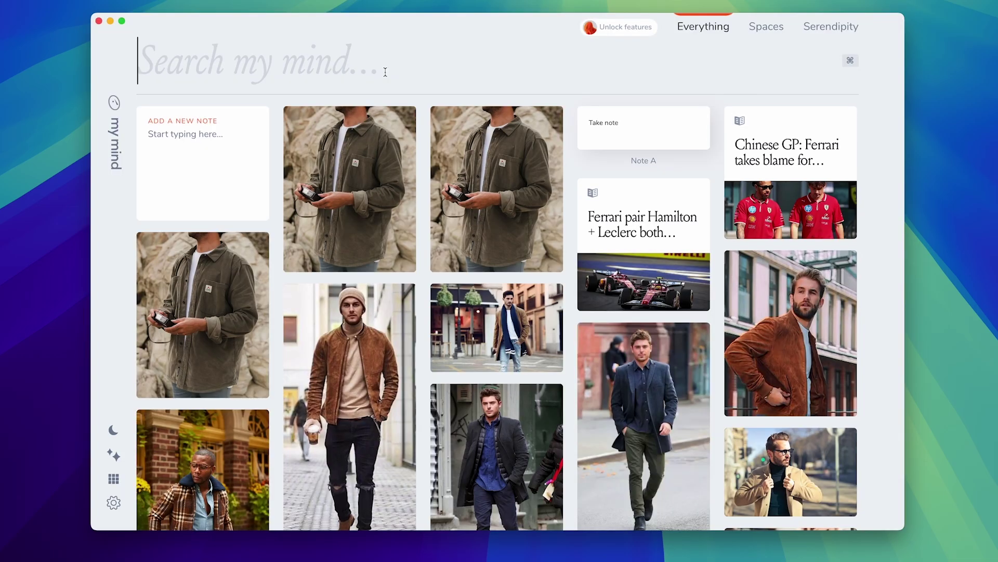
pyautogui.write('pass')
pyautogui.press('super+a')
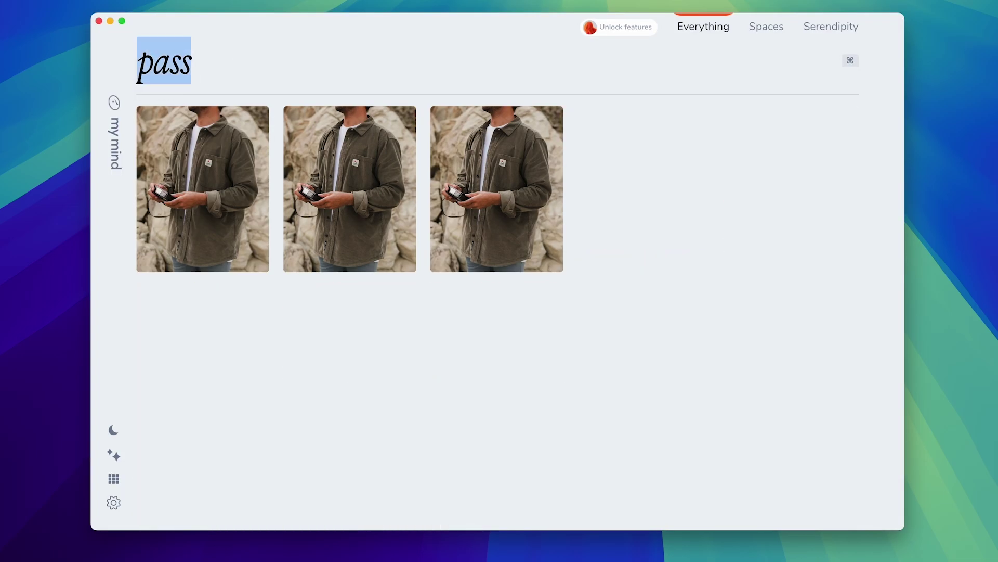
pyautogui.press('BackSpace')
pyautogui.write('overshirt')
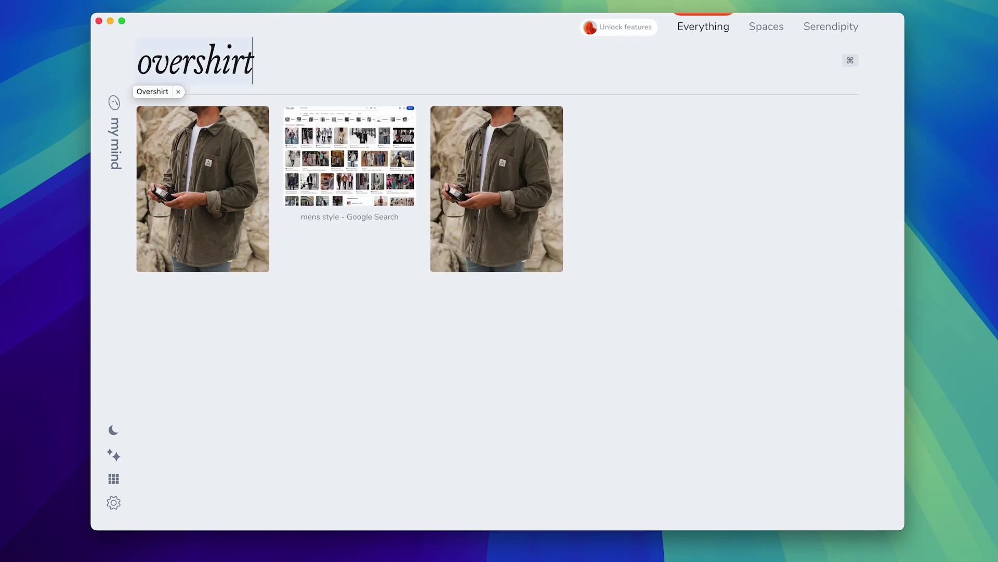
pyautogui.press('Escape')
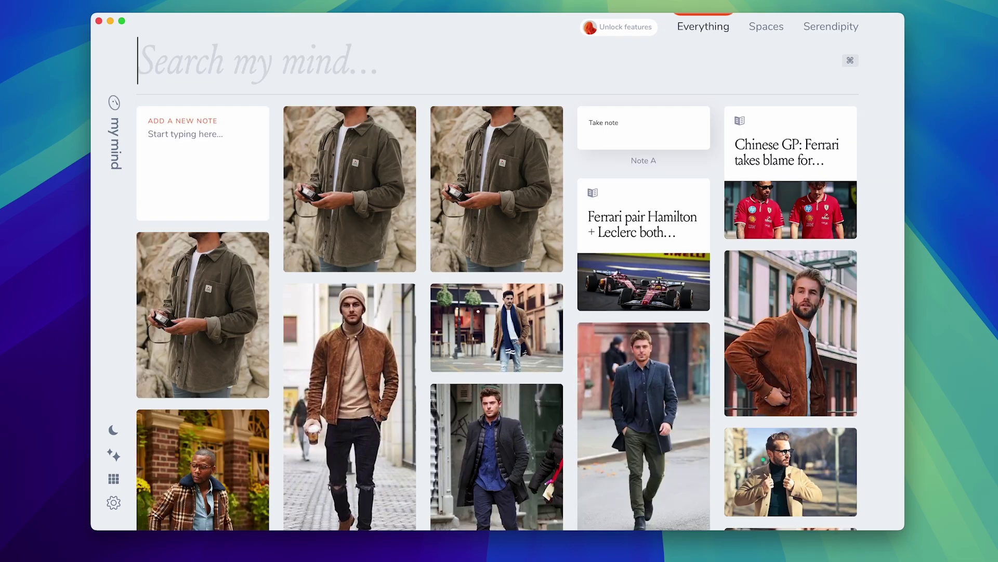
pyautogui.write('adven')
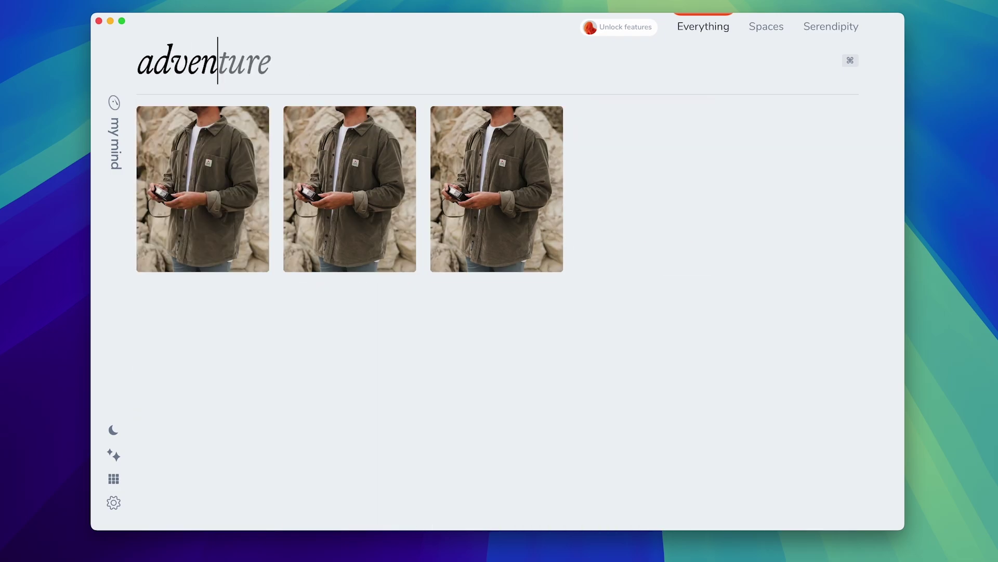
pyautogui.press('Escape')
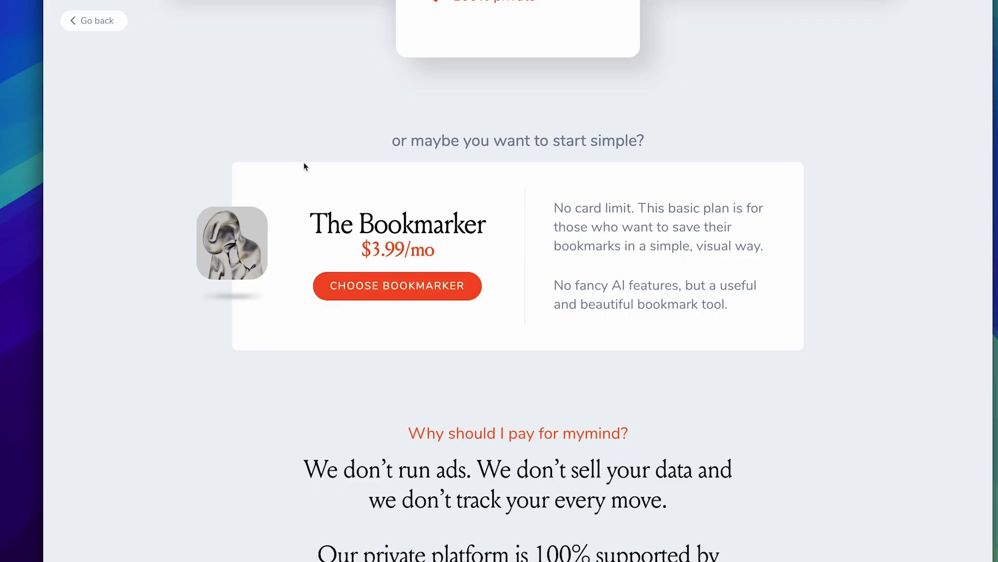
# Scroll the pricing page past Student of Life, Mastermind and Newton down to The Bookmarker.
pyautogui.scroll(10, 305, 166)
pyautogui.scroll(-3, 305, 170)
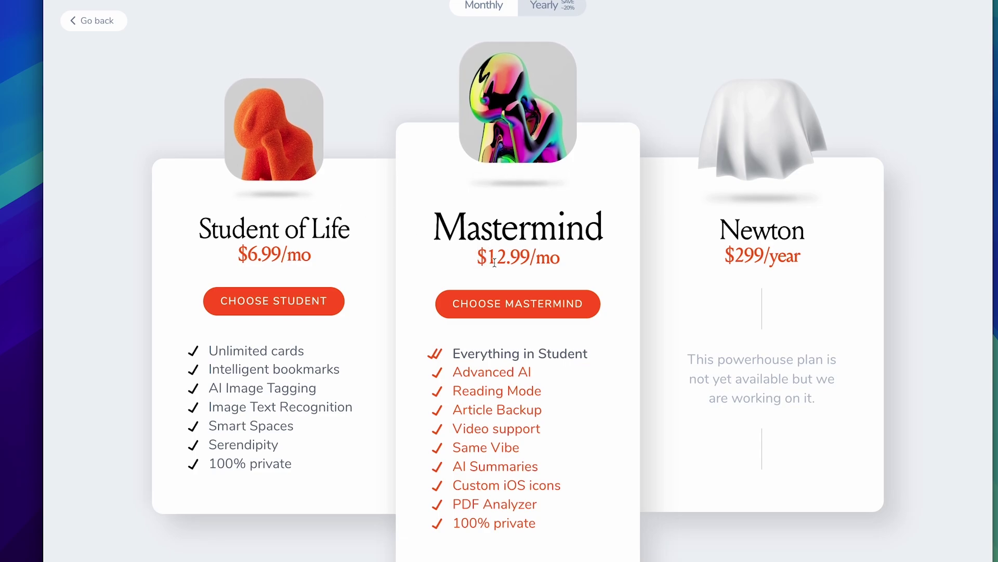
pyautogui.scroll(-3, 278, 364)
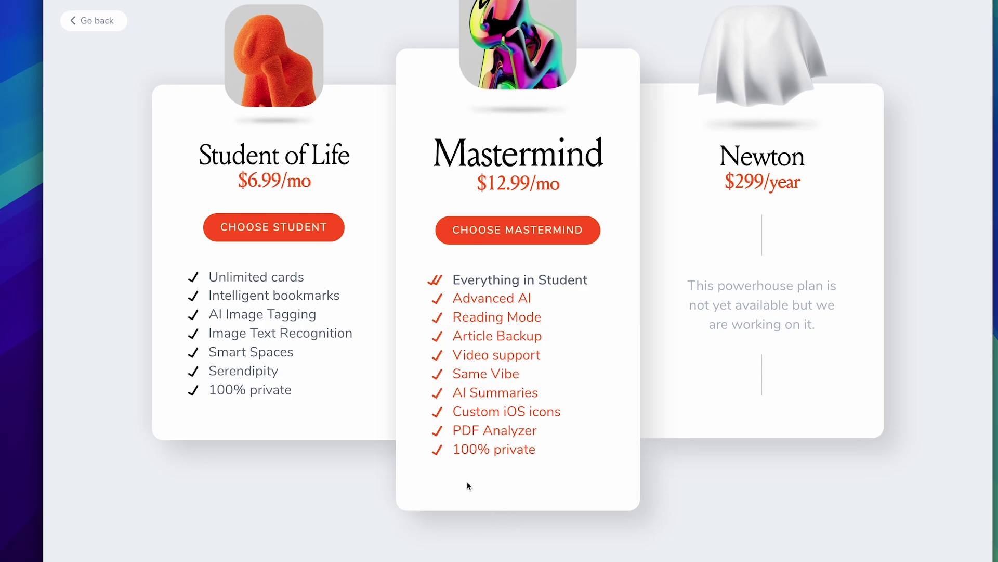
pyautogui.scroll(-9, 468, 484)
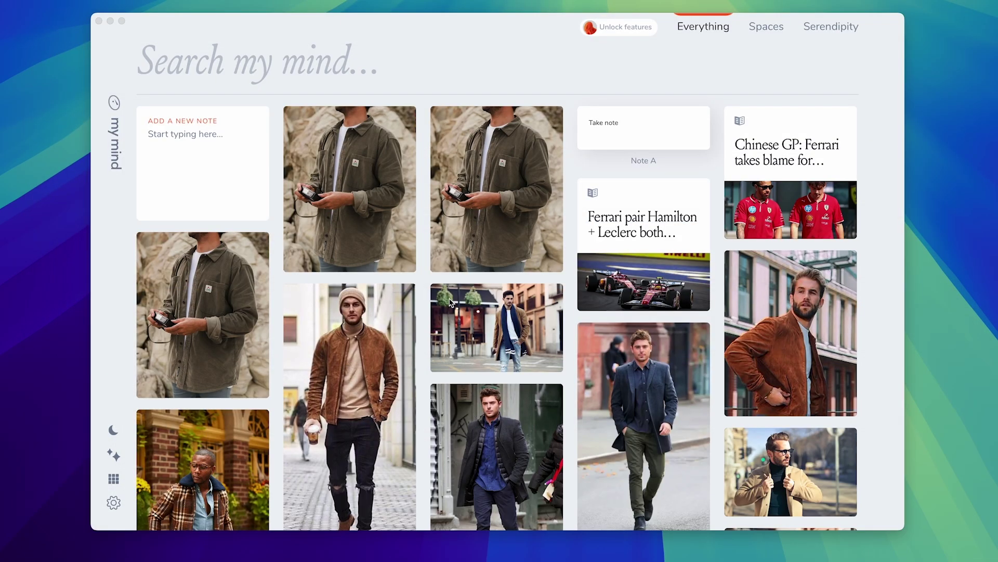
pyautogui.scroll(-8, 450, 302)
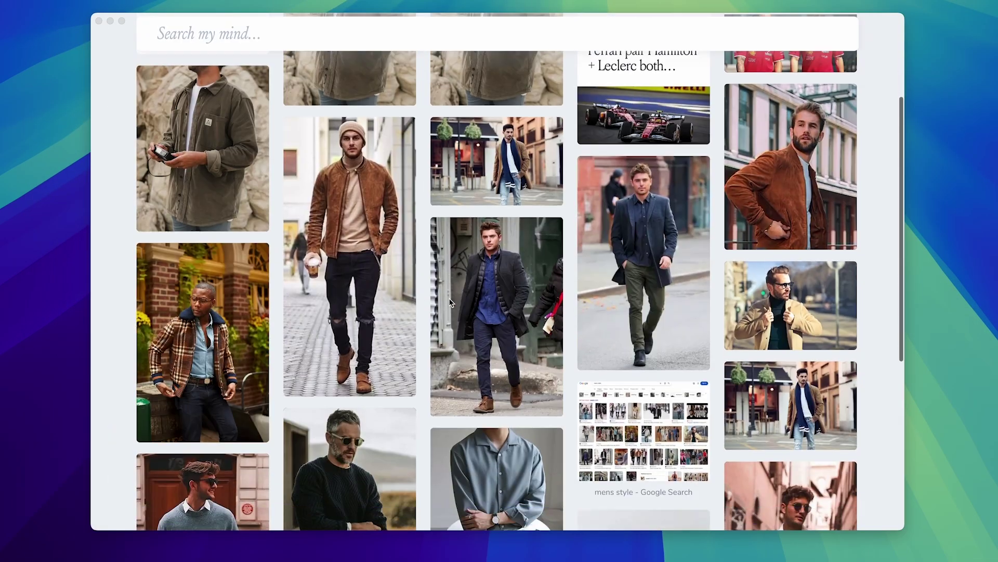
pyautogui.scroll(5, 451, 301)
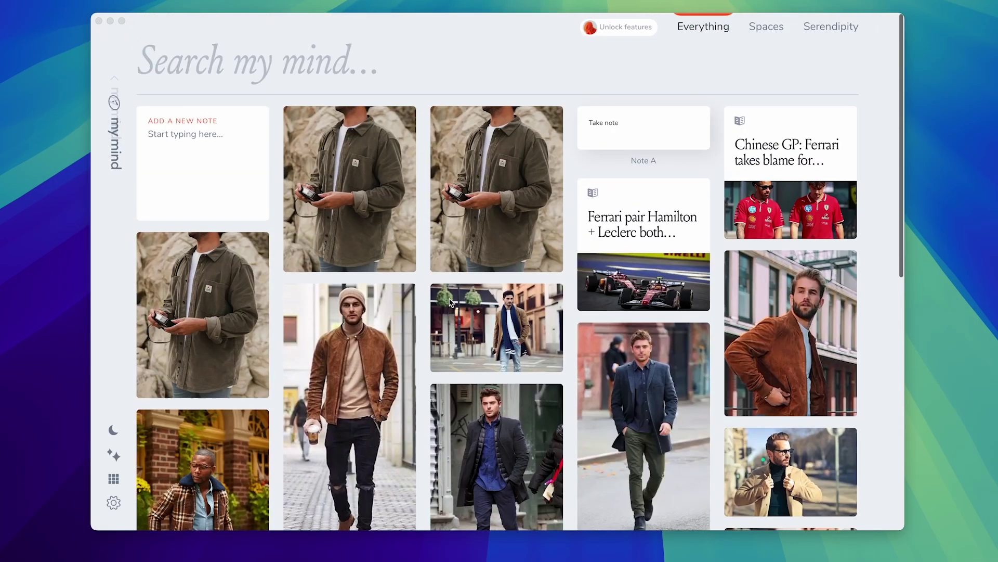
pyautogui.click(369, 182)
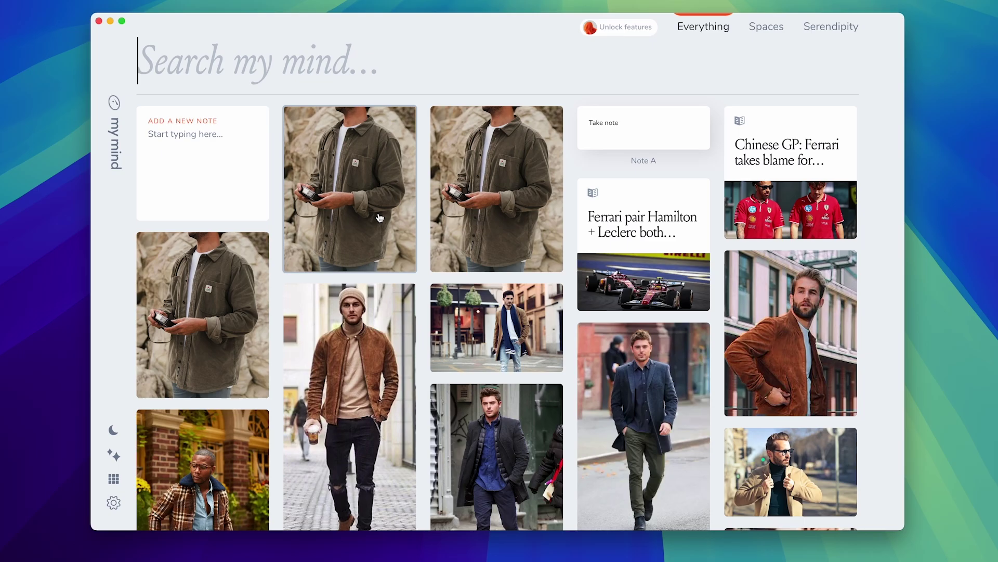
pyautogui.scroll(-10, 379, 218)
pyautogui.click(517, 319)
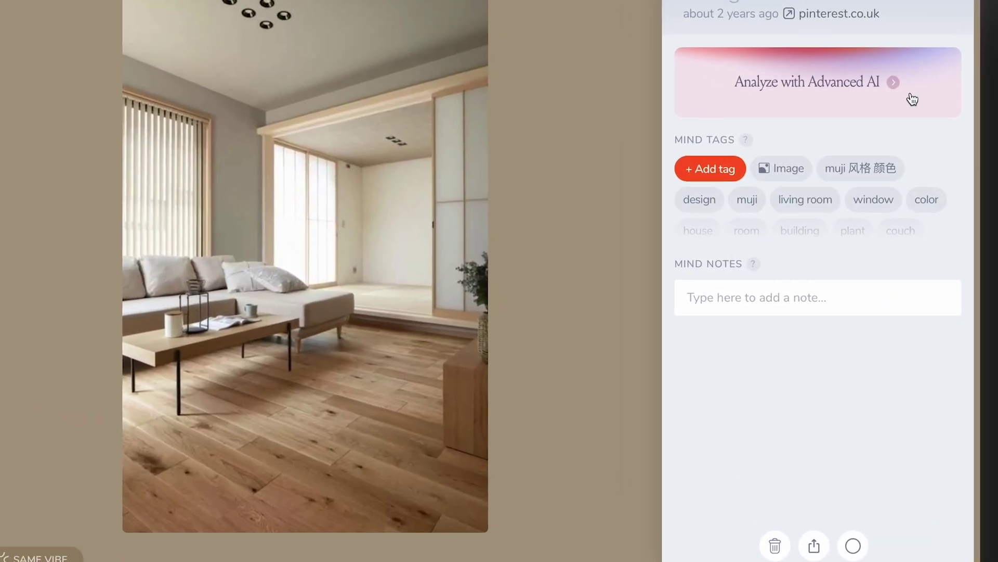
pyautogui.moveTo(687, 200)
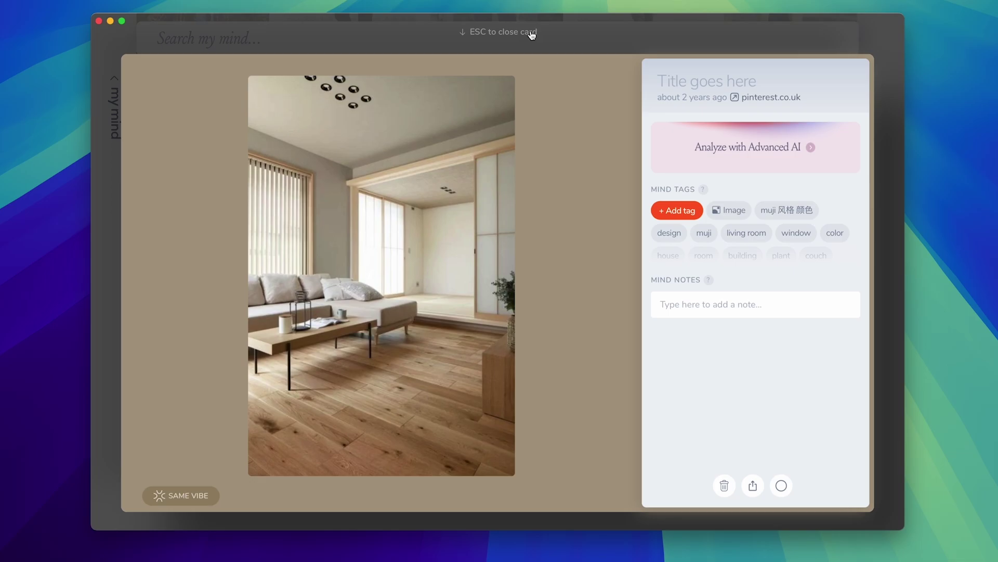
pyautogui.press('Escape')
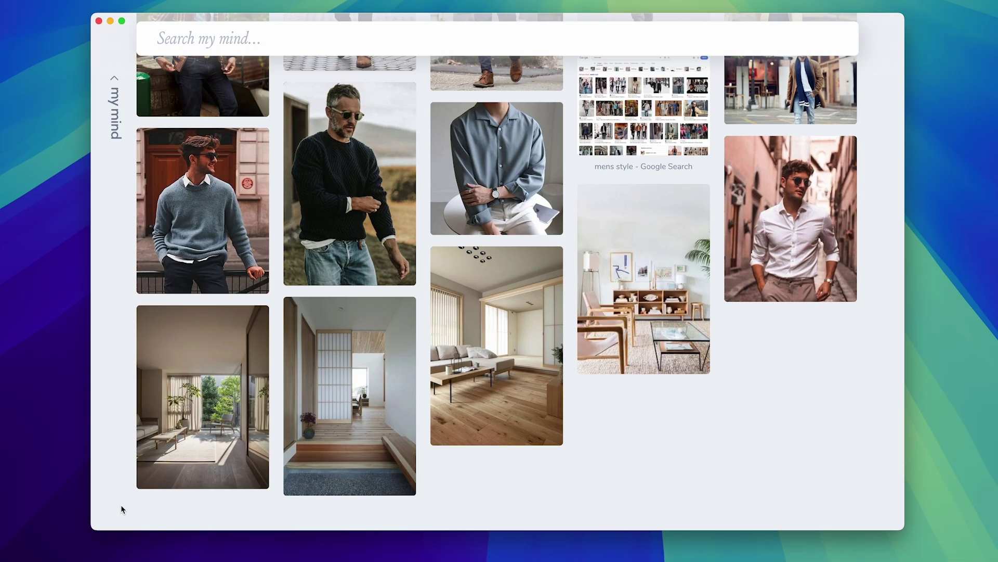
pyautogui.click(114, 479)
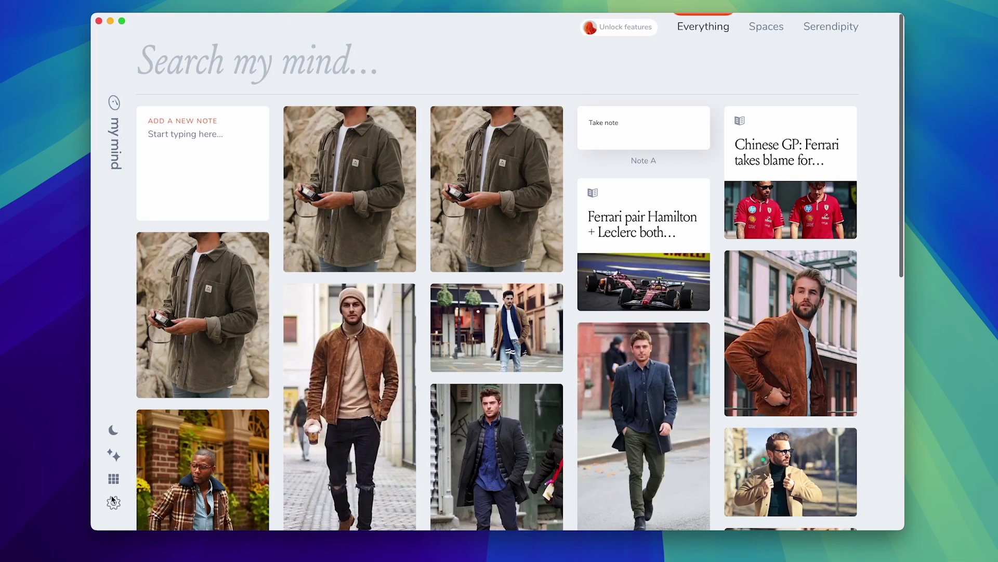
pyautogui.click(113, 503)
pyautogui.moveTo(577, 164)
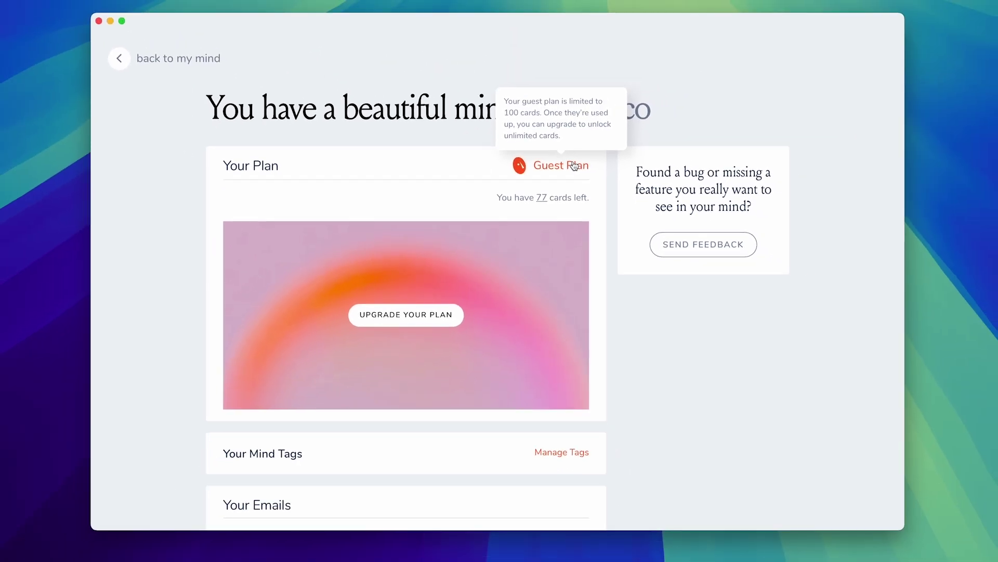
pyautogui.scroll(-6, 573, 165)
pyautogui.scroll(4, 364, 111)
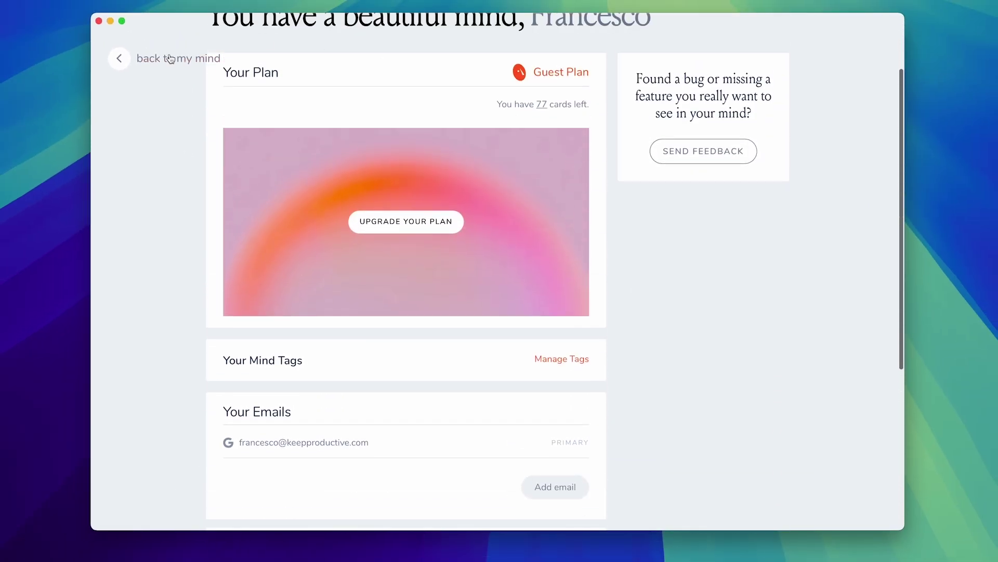
pyautogui.click(116, 58)
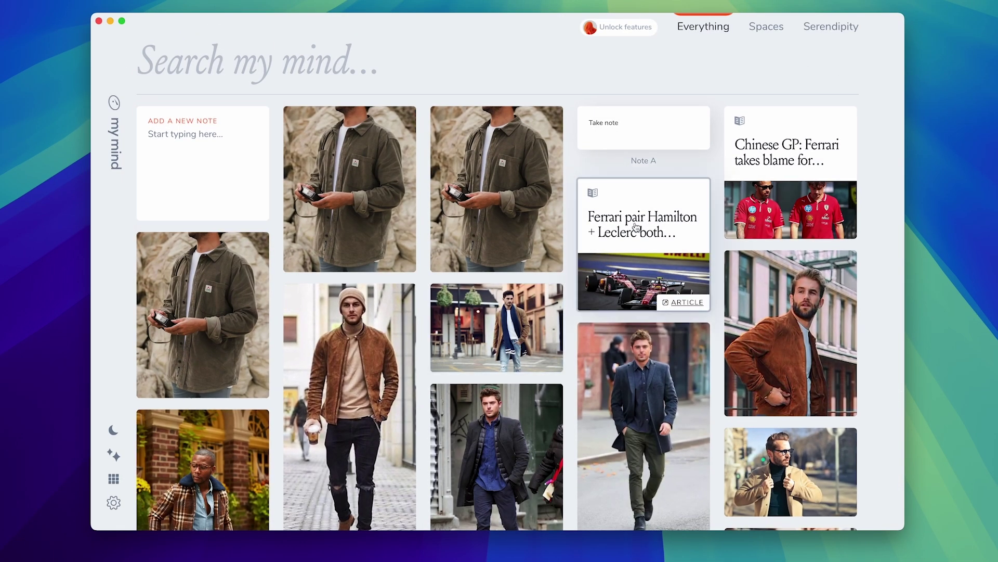
pyautogui.click(682, 209)
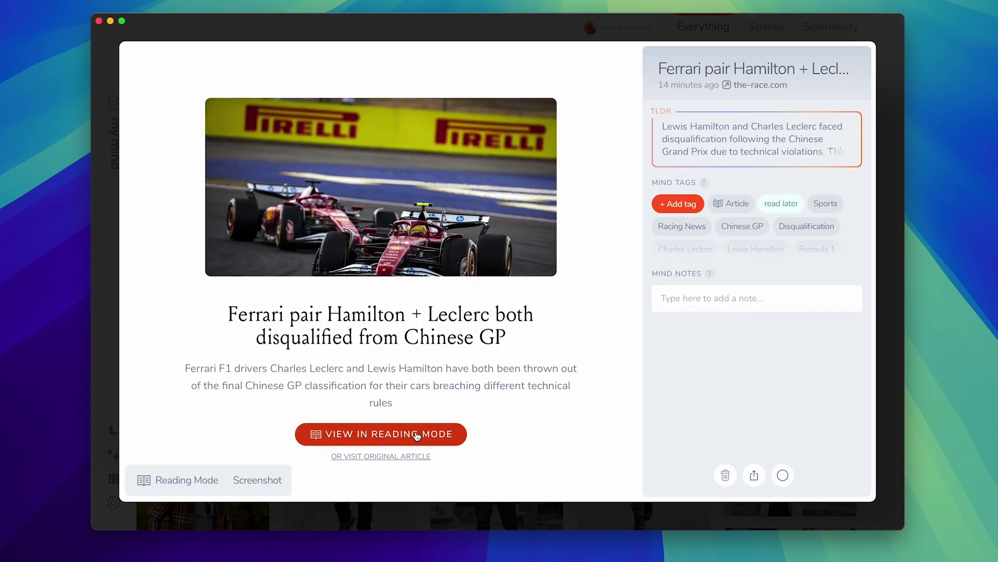
pyautogui.click(399, 434)
pyautogui.scroll(-5, 419, 382)
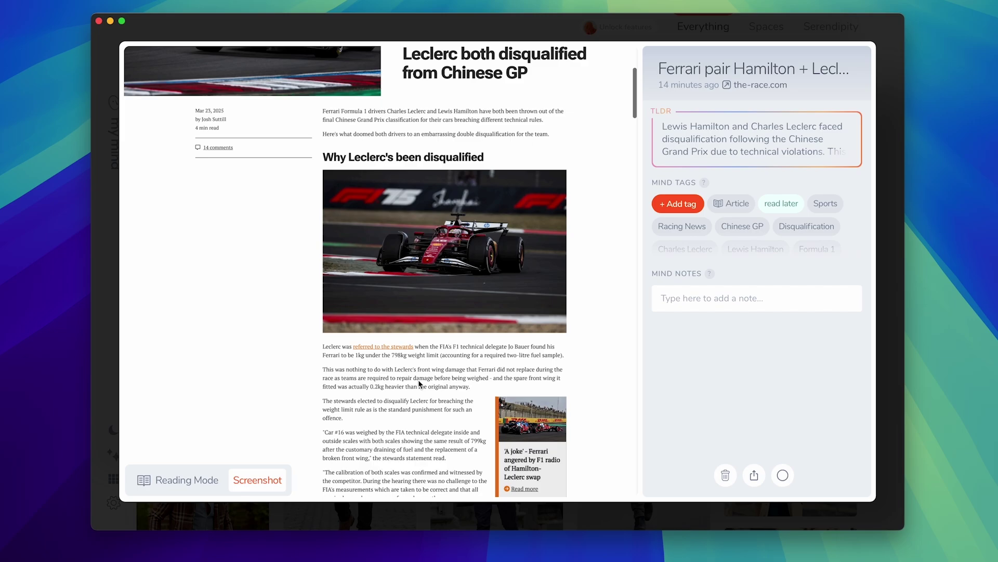
pyautogui.scroll(-3, 419, 381)
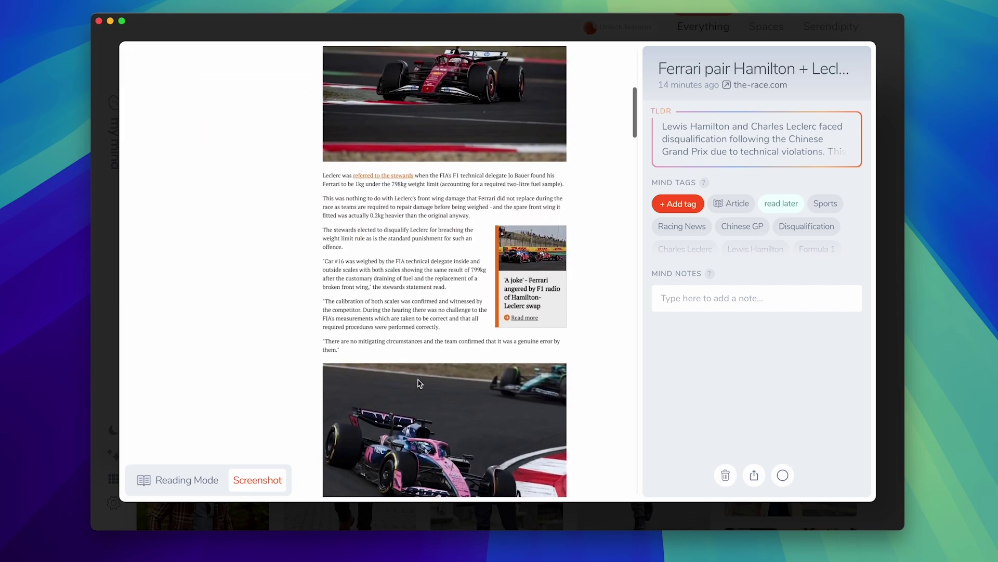
pyautogui.scroll(8, 419, 381)
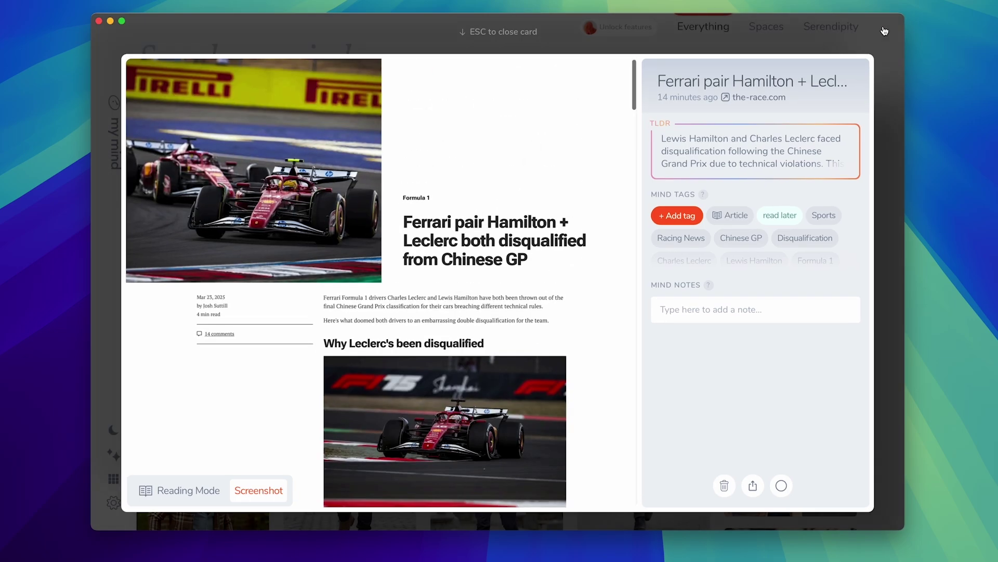
pyautogui.click(882, 36)
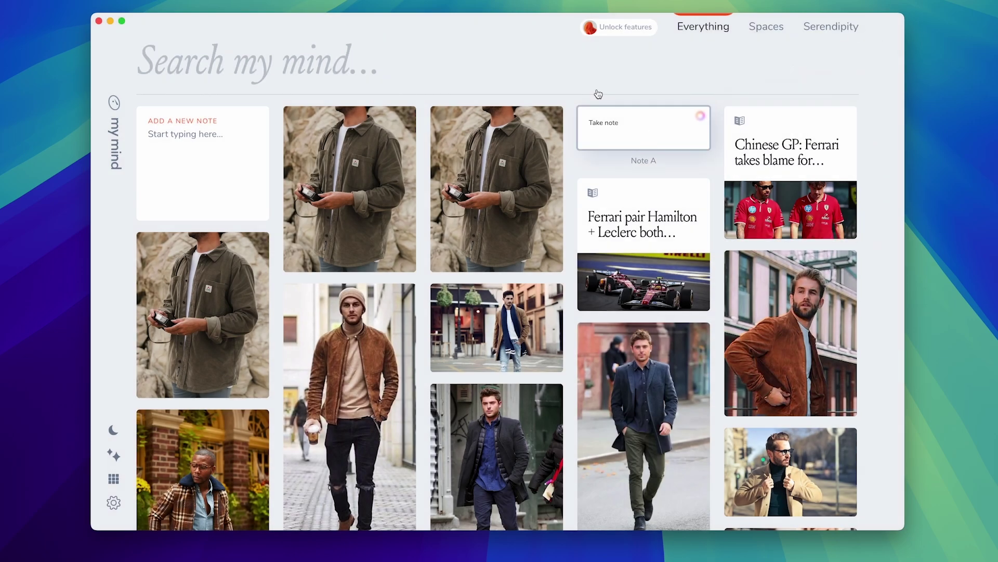
# In Note A's full editor, type ## Markdown and ### markdown headings below Take note.
pyautogui.click(243, 148)
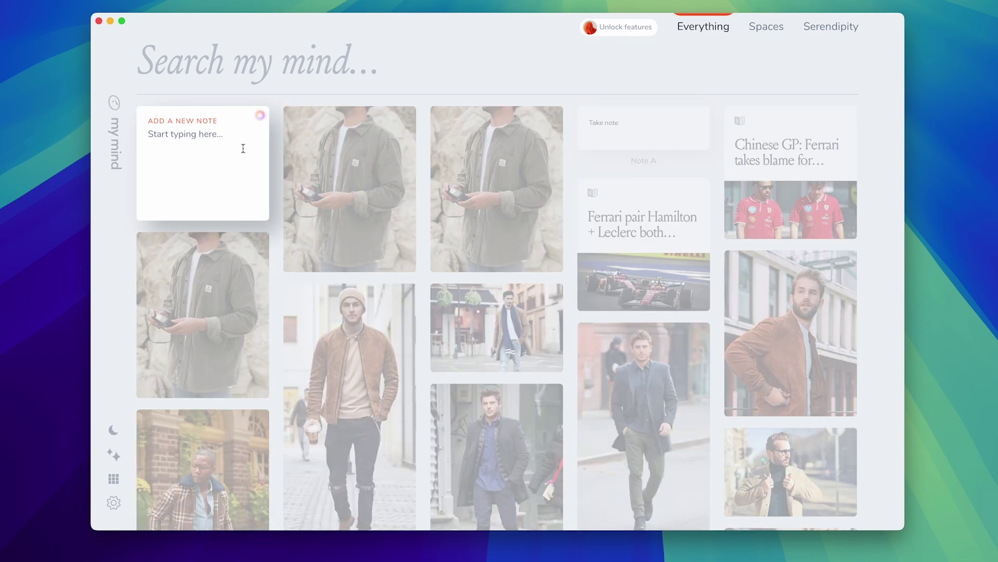
pyautogui.click(611, 136)
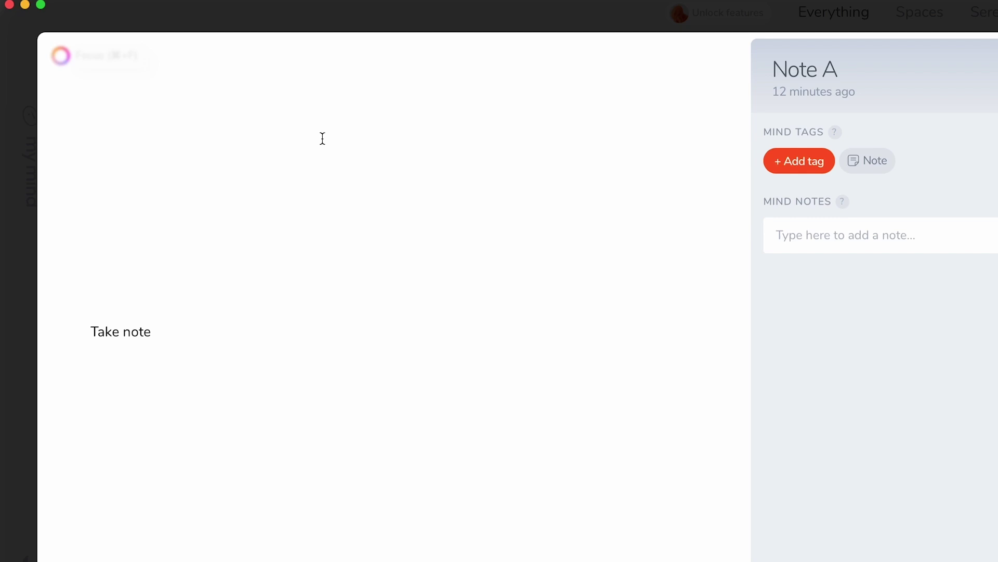
pyautogui.click(323, 138)
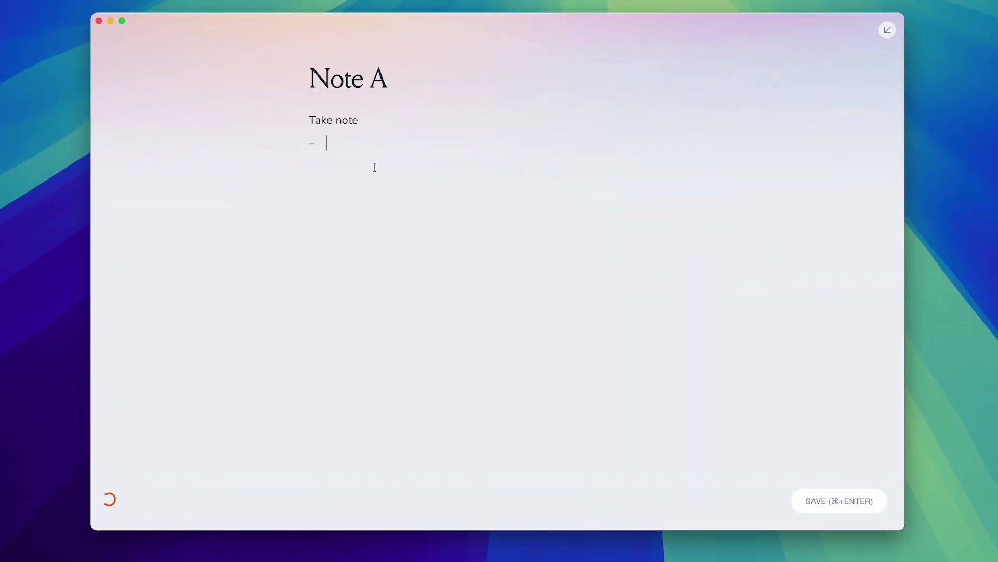
pyautogui.press('BackSpace')
pyautogui.write('##')
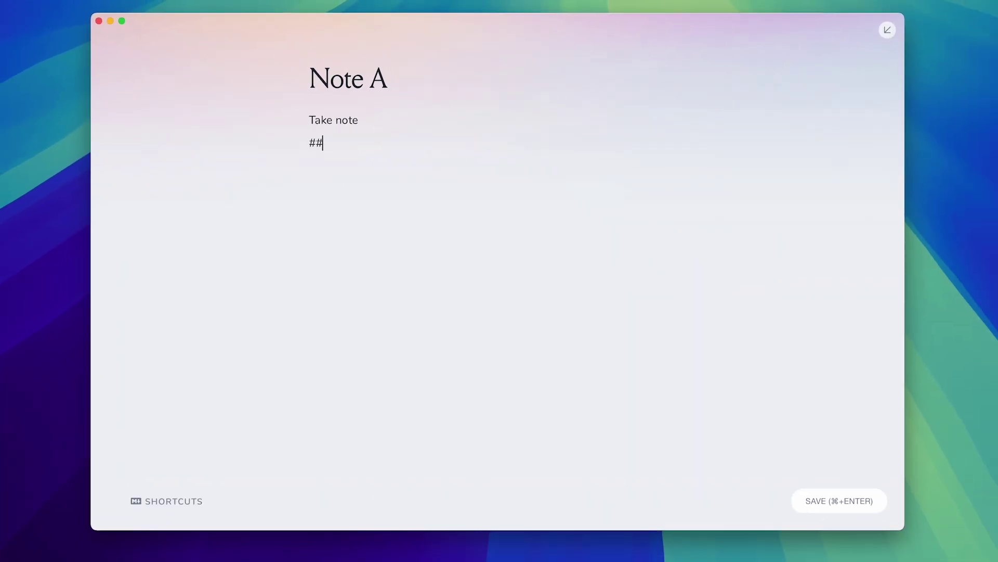
pyautogui.write('Markdown')
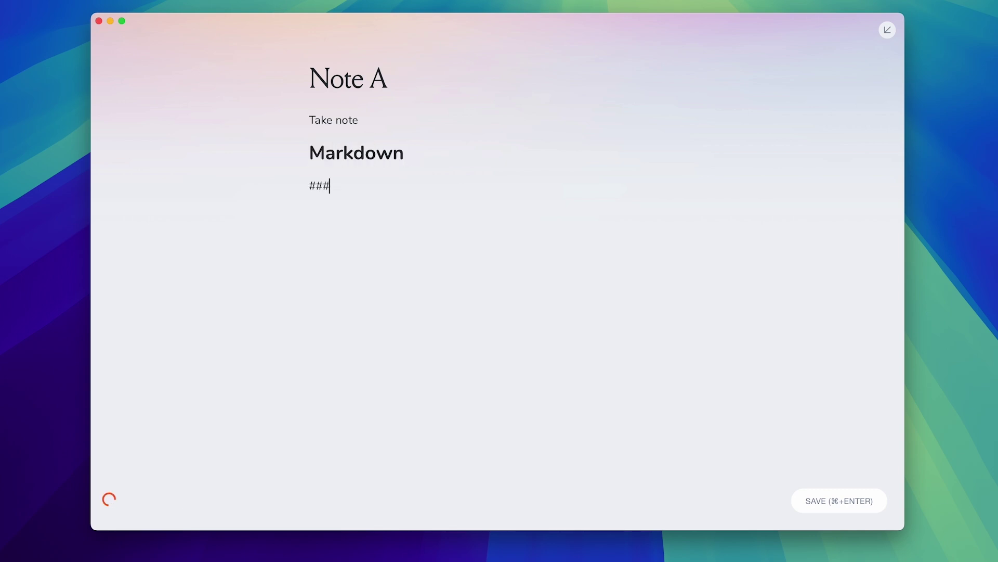
pyautogui.write(' markdown')
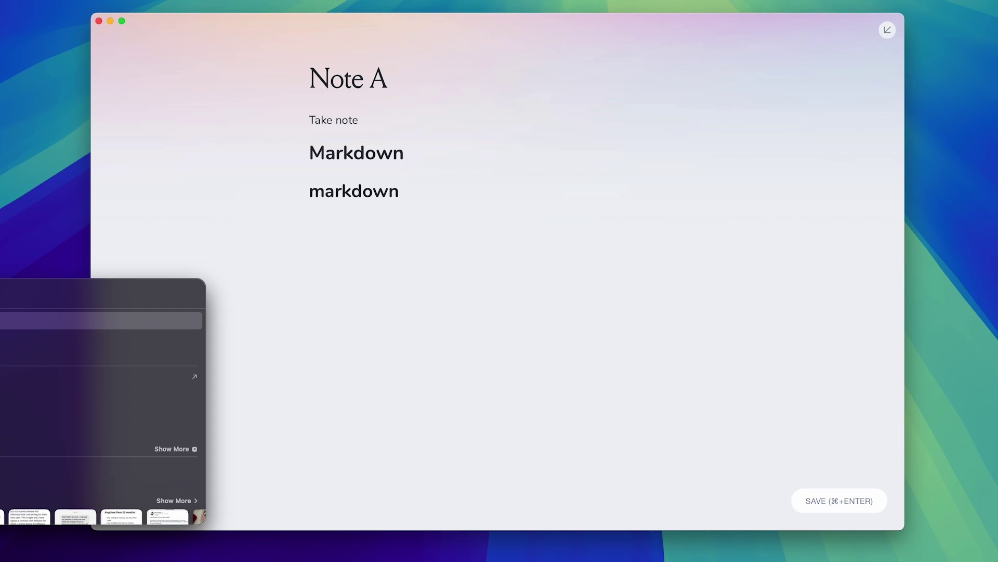
pyautogui.press('Return')
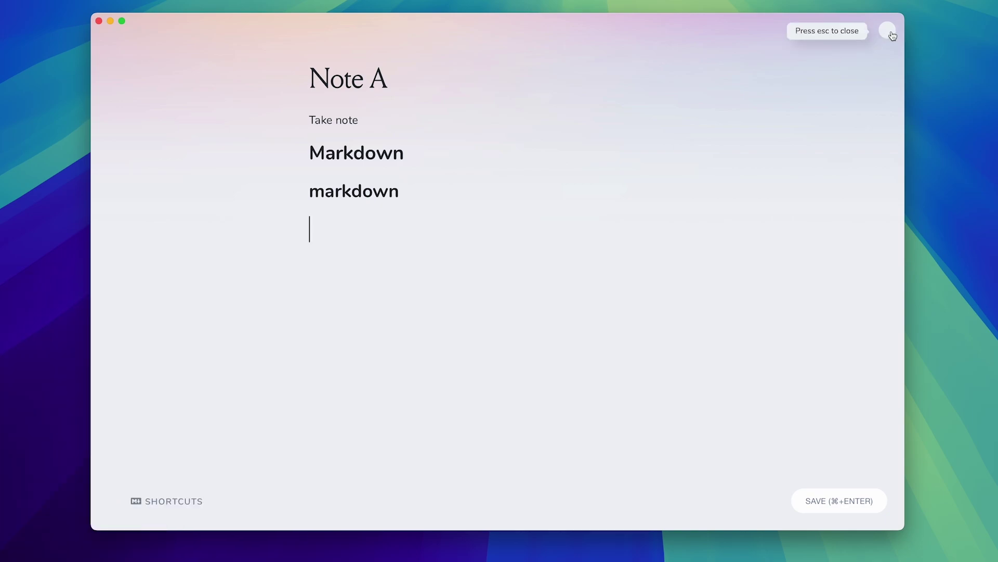
pyautogui.click(887, 30)
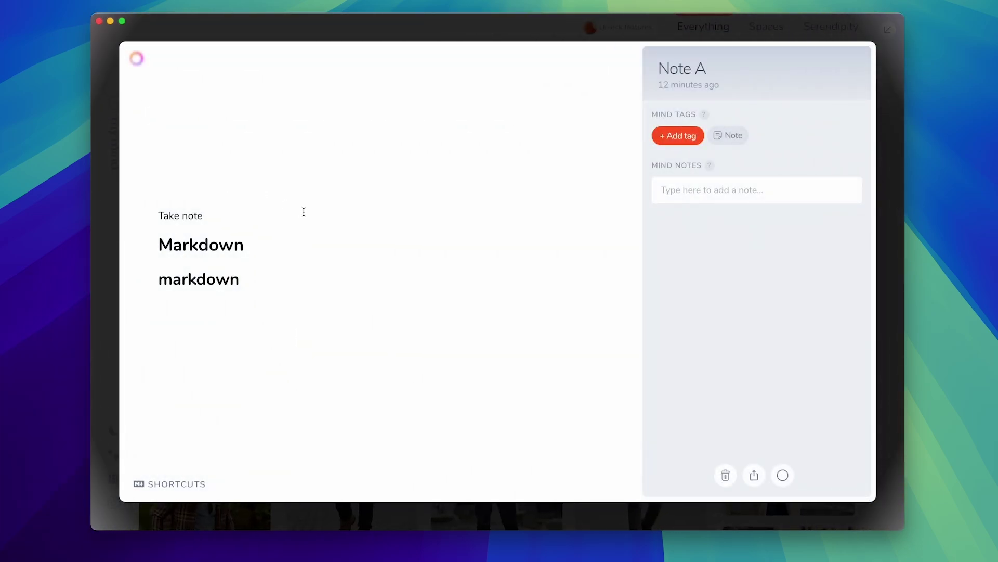
# Add both calendar meetings to Today and set the Zapier filter to Assignee Name (Text) Contains.
pyautogui.click(893, 58)
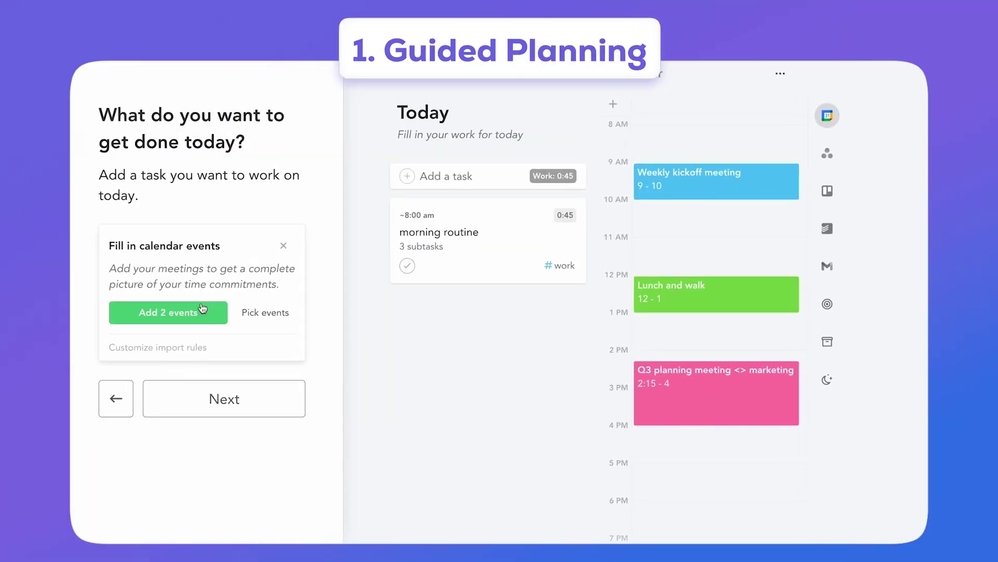
pyautogui.click(202, 329)
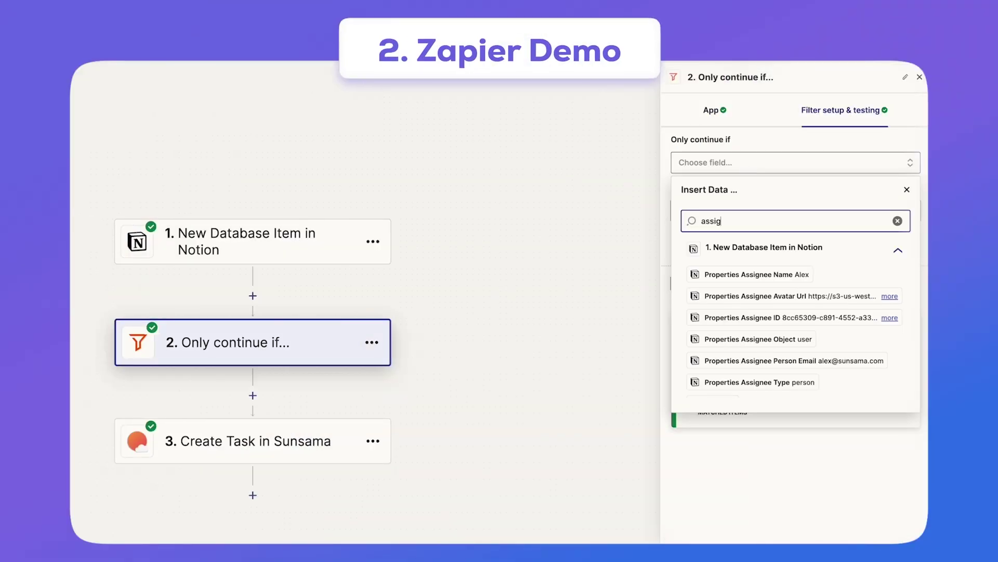
pyautogui.click(772, 274)
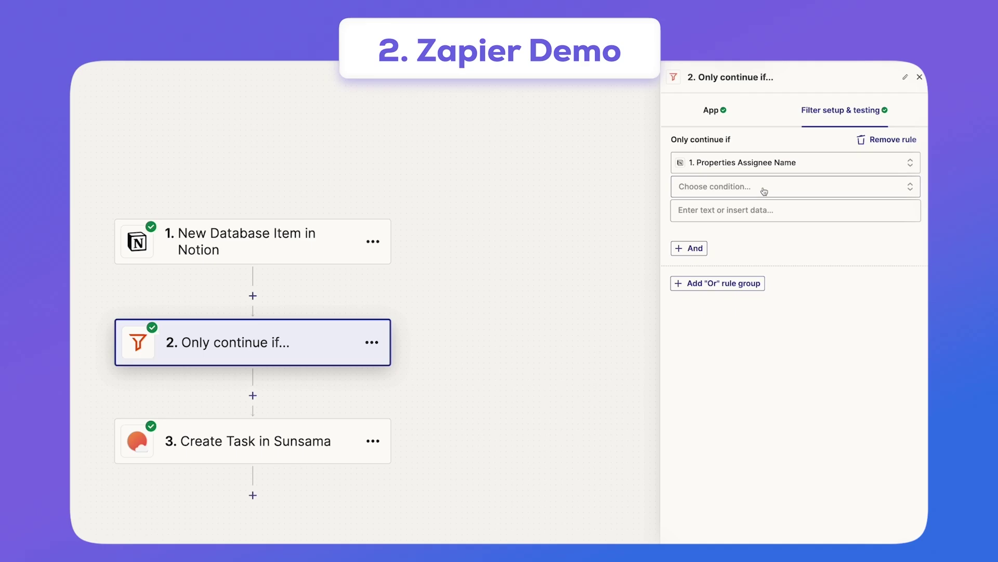
pyautogui.click(764, 191)
pyautogui.click(718, 217)
pyautogui.click(720, 211)
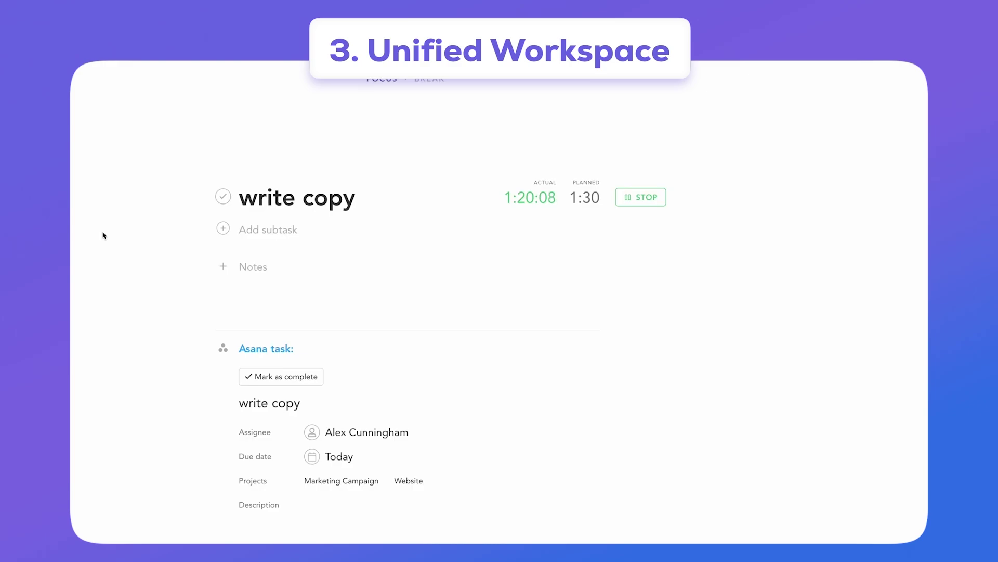
pyautogui.click(223, 197)
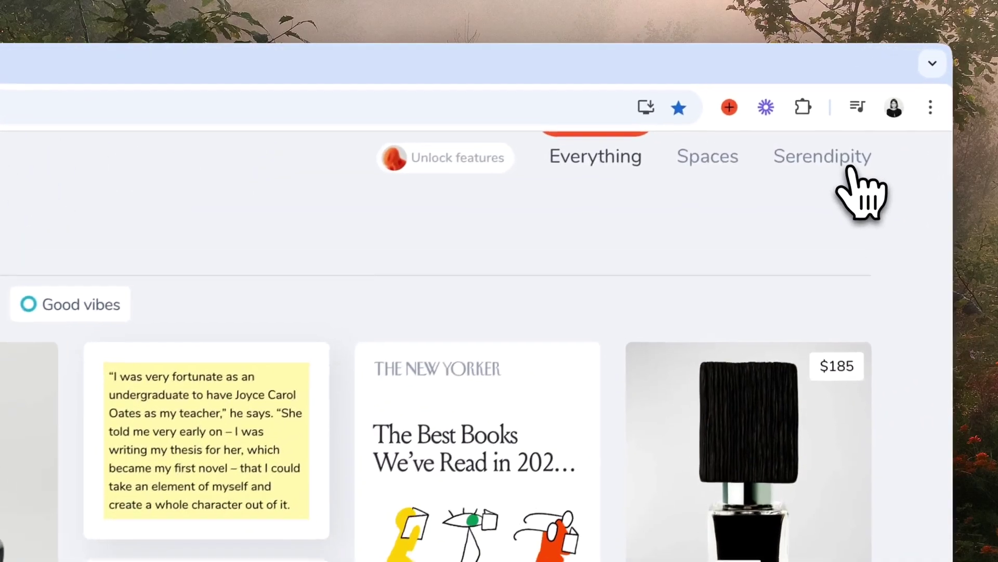
pyautogui.click(837, 151)
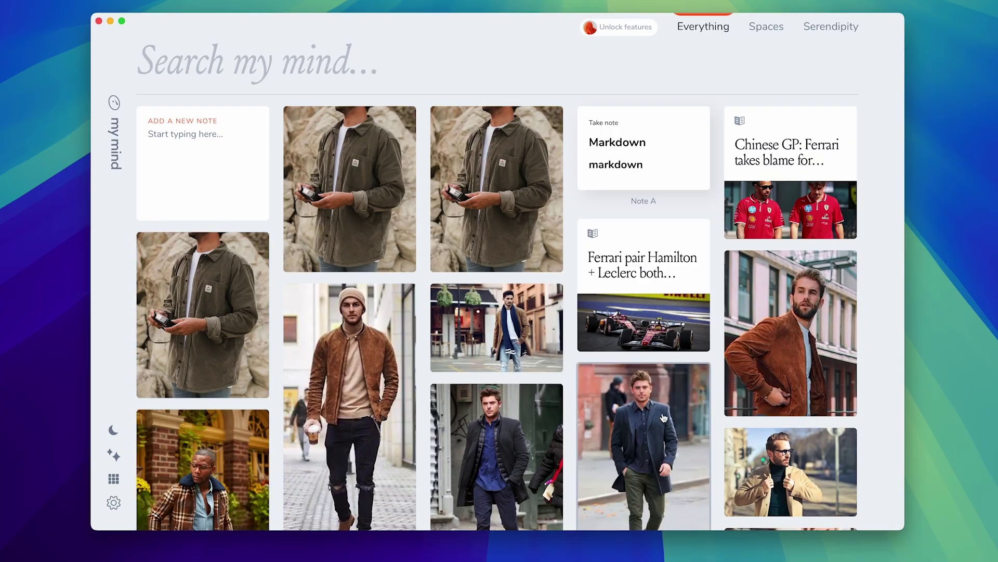
pyautogui.scroll(-3, 649, 364)
pyautogui.click(649, 349)
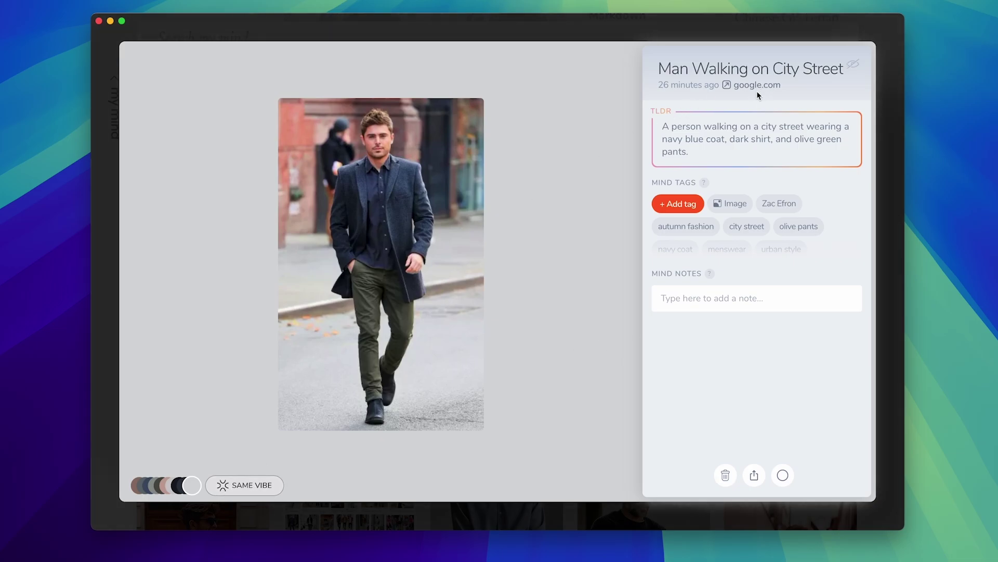
pyautogui.press('Escape')
pyautogui.write('za')
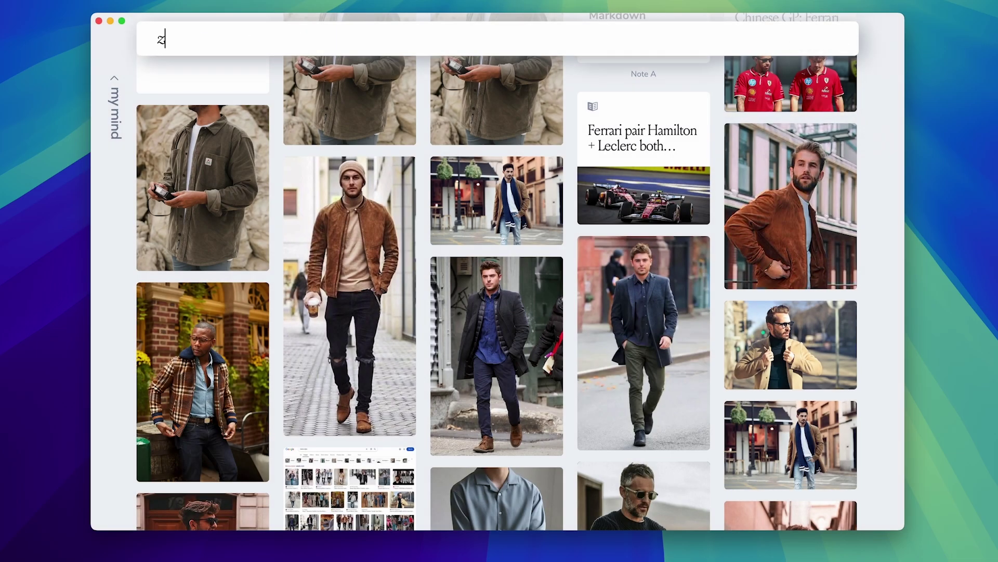
pyautogui.write('c')
pyautogui.press('Escape')
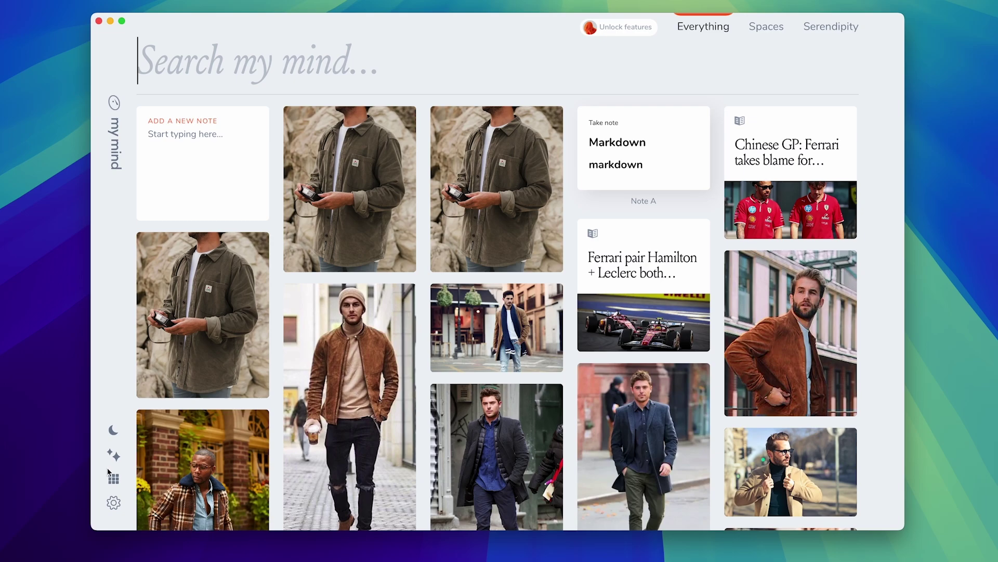
# Turn on dark mode and switch the grid to four larger columns.
pyautogui.click(113, 432)
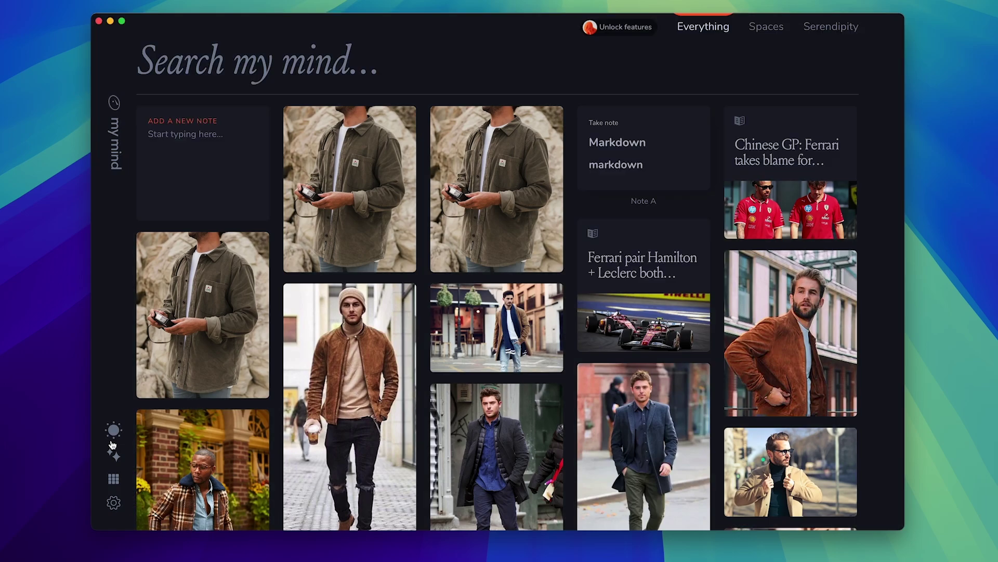
pyautogui.click(113, 478)
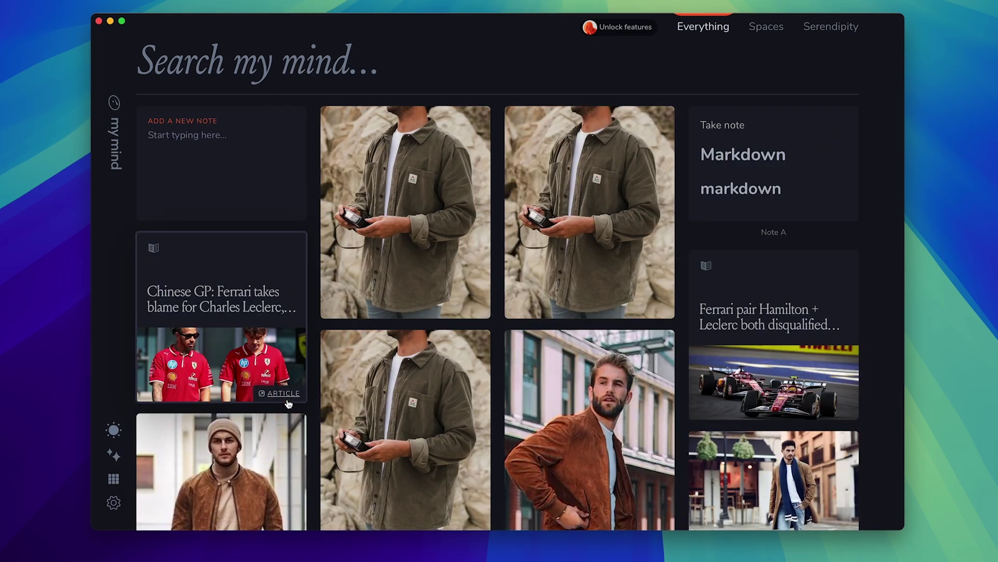
pyautogui.scroll(-2, 289, 404)
pyautogui.scroll(2, 288, 404)
# Visit the account settings page, then return to the my mind library.
pyautogui.click(115, 506)
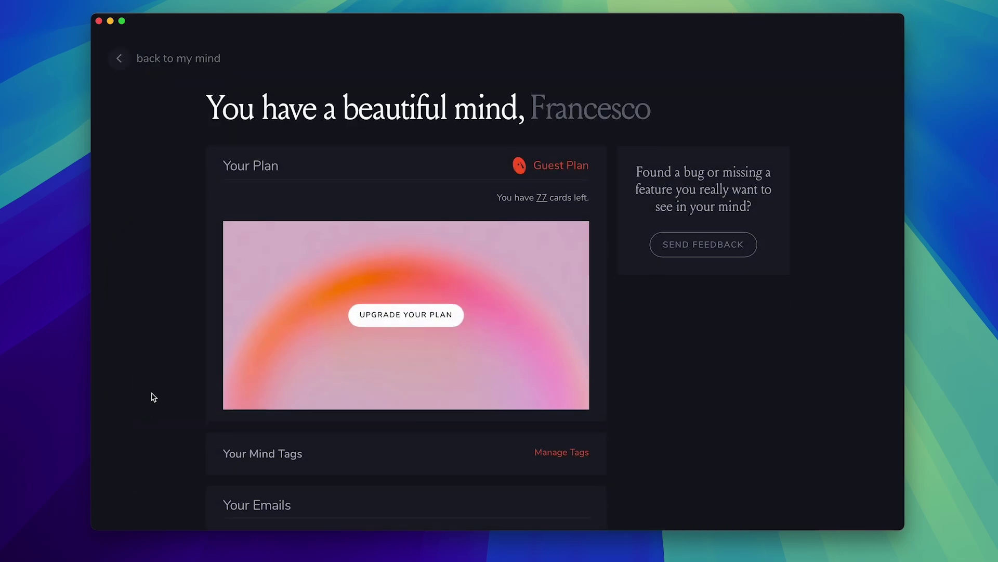
pyautogui.click(137, 66)
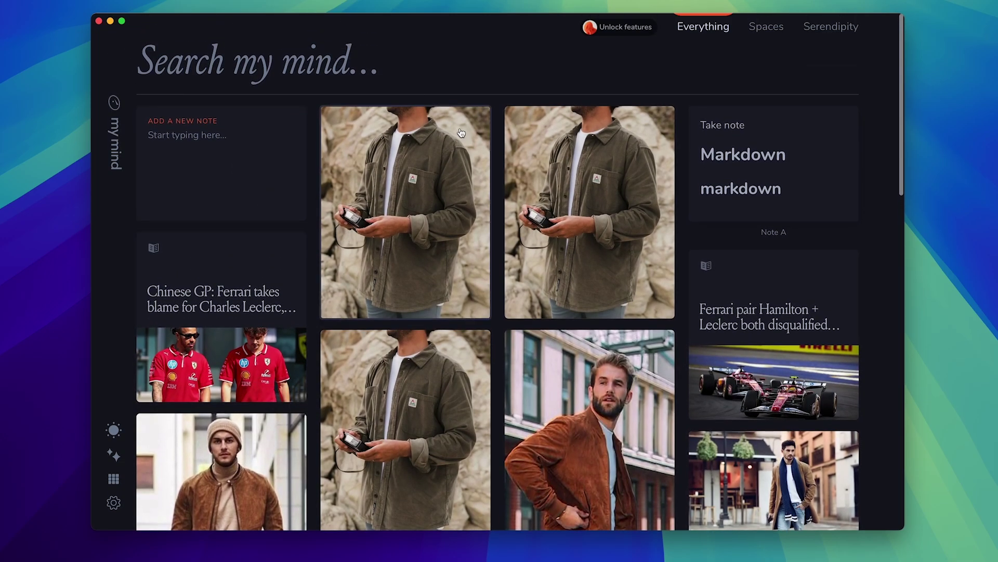
pyautogui.scroll(-15, 564, 223)
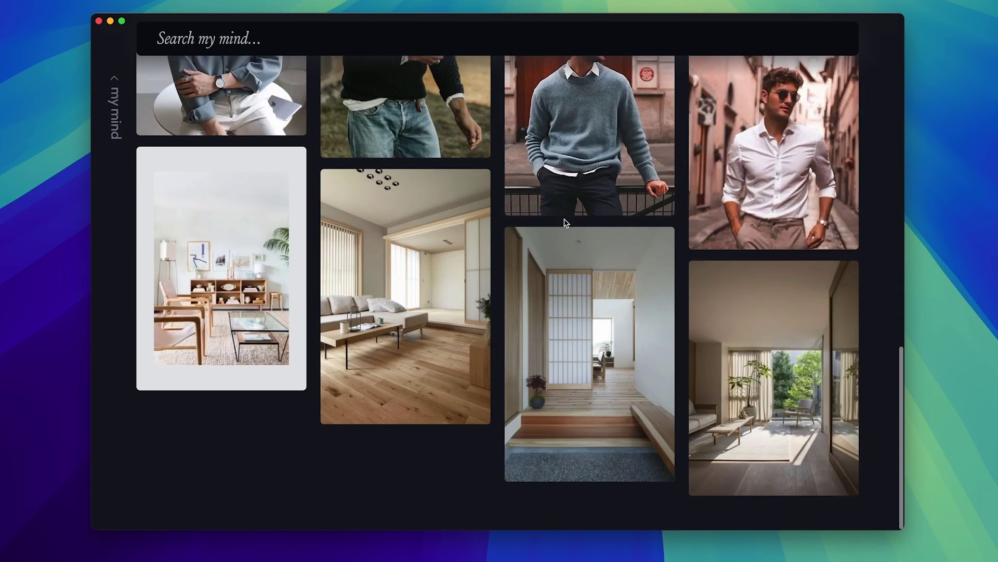
pyautogui.scroll(3, 566, 223)
pyautogui.scroll(10, 566, 223)
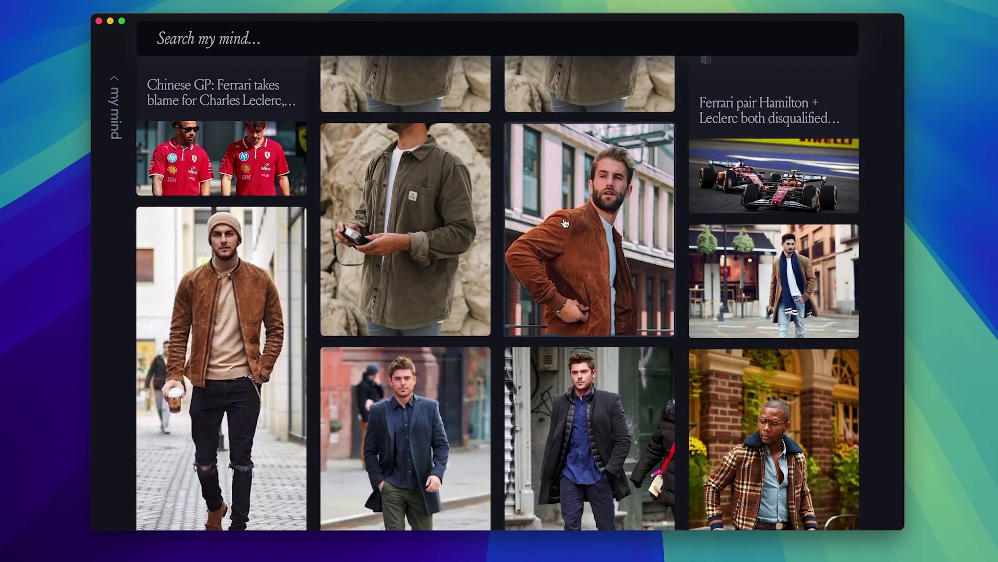
pyautogui.scroll(5, 566, 223)
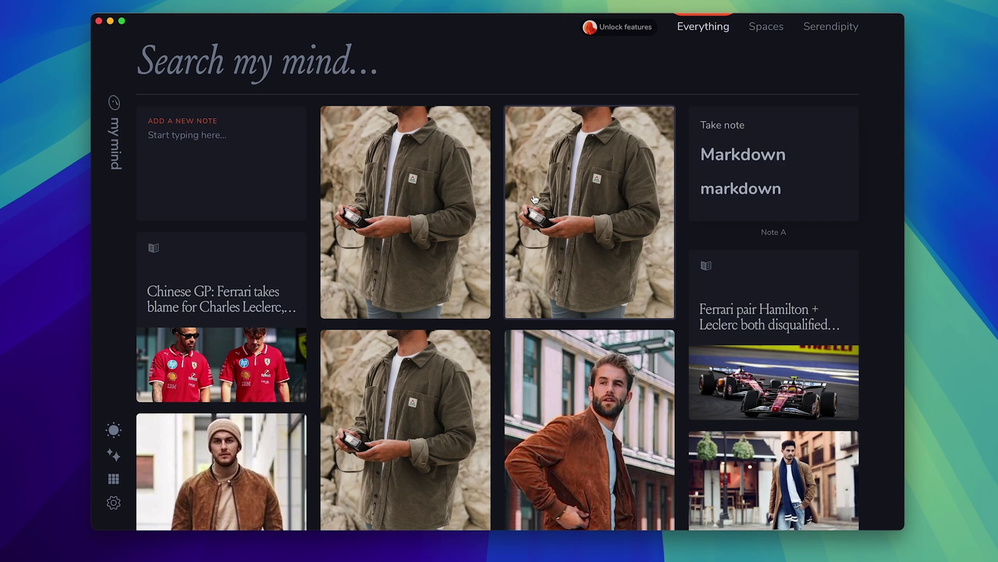
pyautogui.click(743, 148)
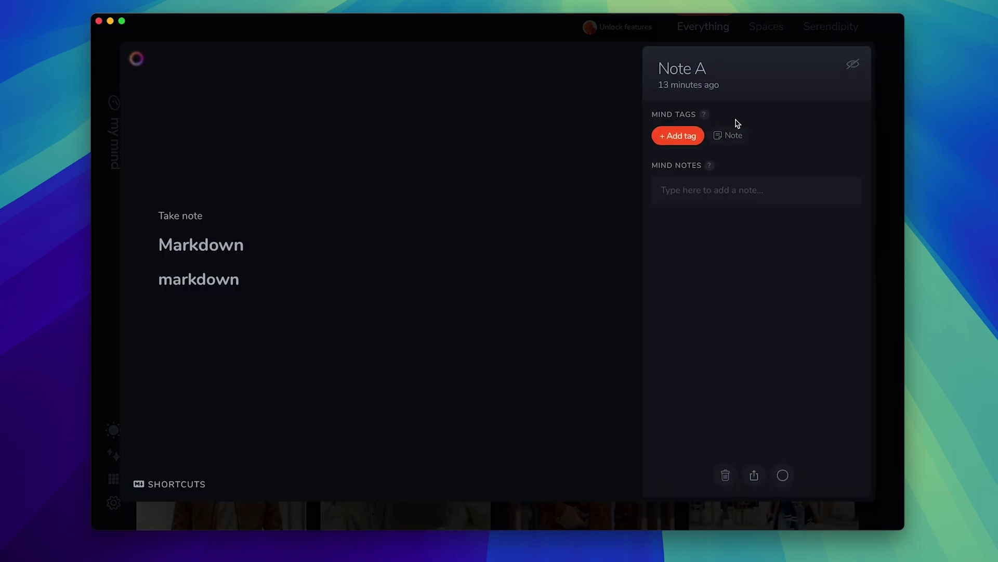
pyautogui.click(328, 245)
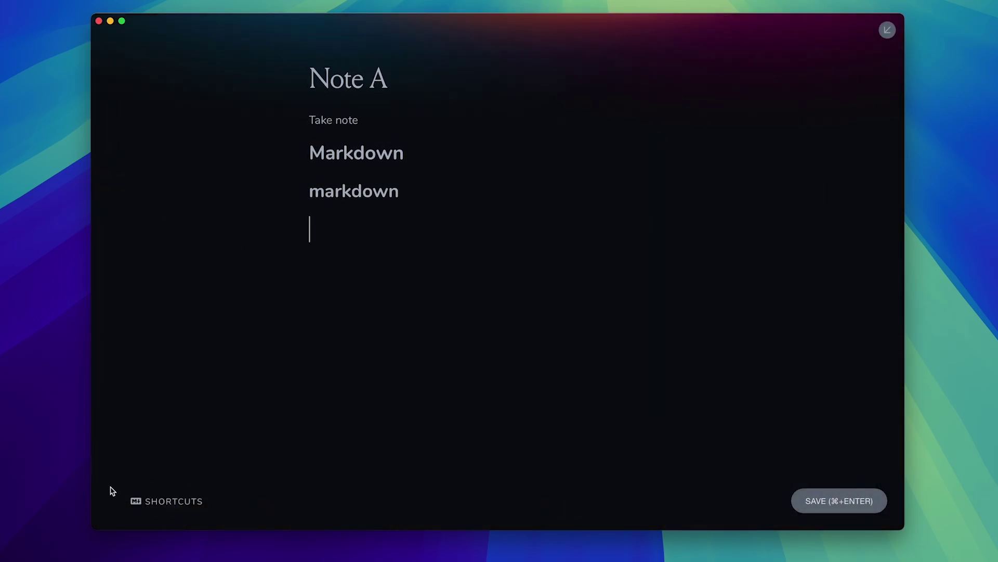
pyautogui.moveTo(135, 503)
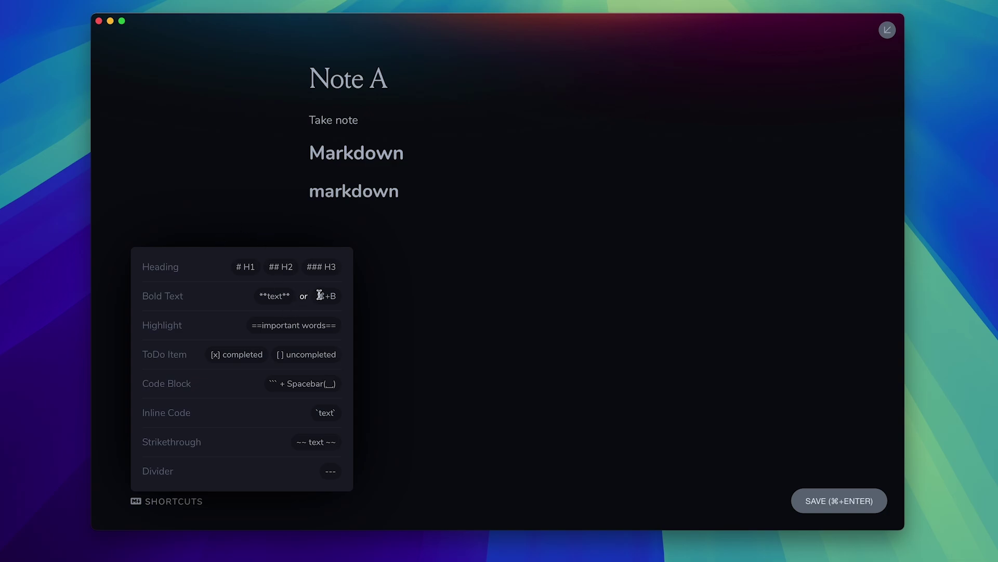
pyautogui.press('super+Return')
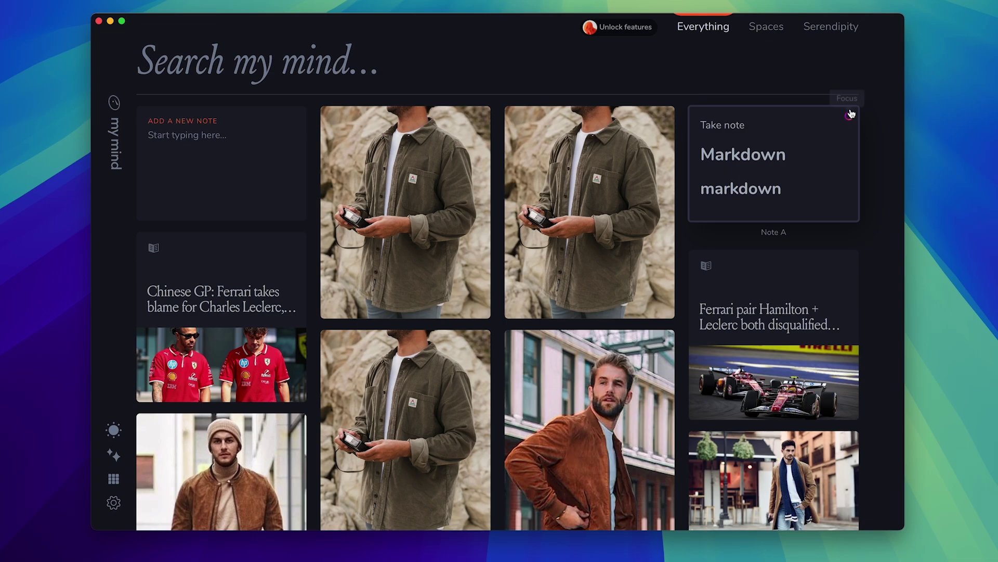
# Scroll down through the dark four-column grid and back toward the top.
pyautogui.scroll(-5, 591, 430)
pyautogui.scroll(-1, 592, 431)
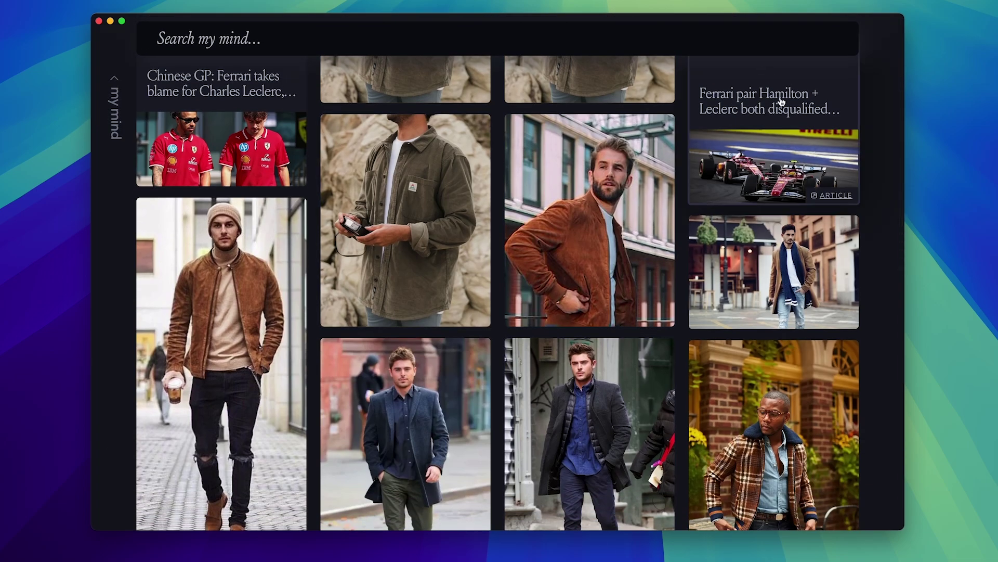
pyautogui.scroll(6, 566, 305)
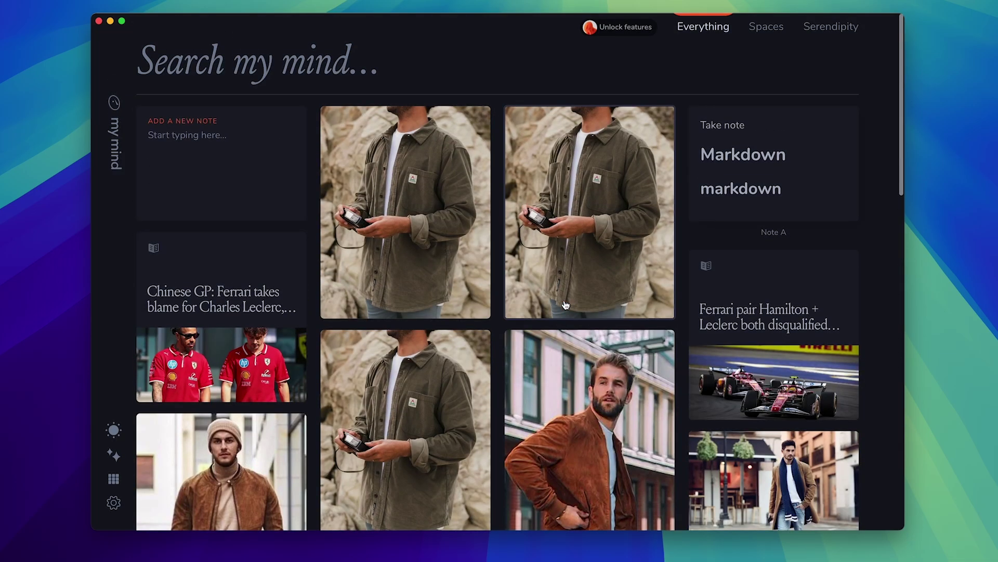